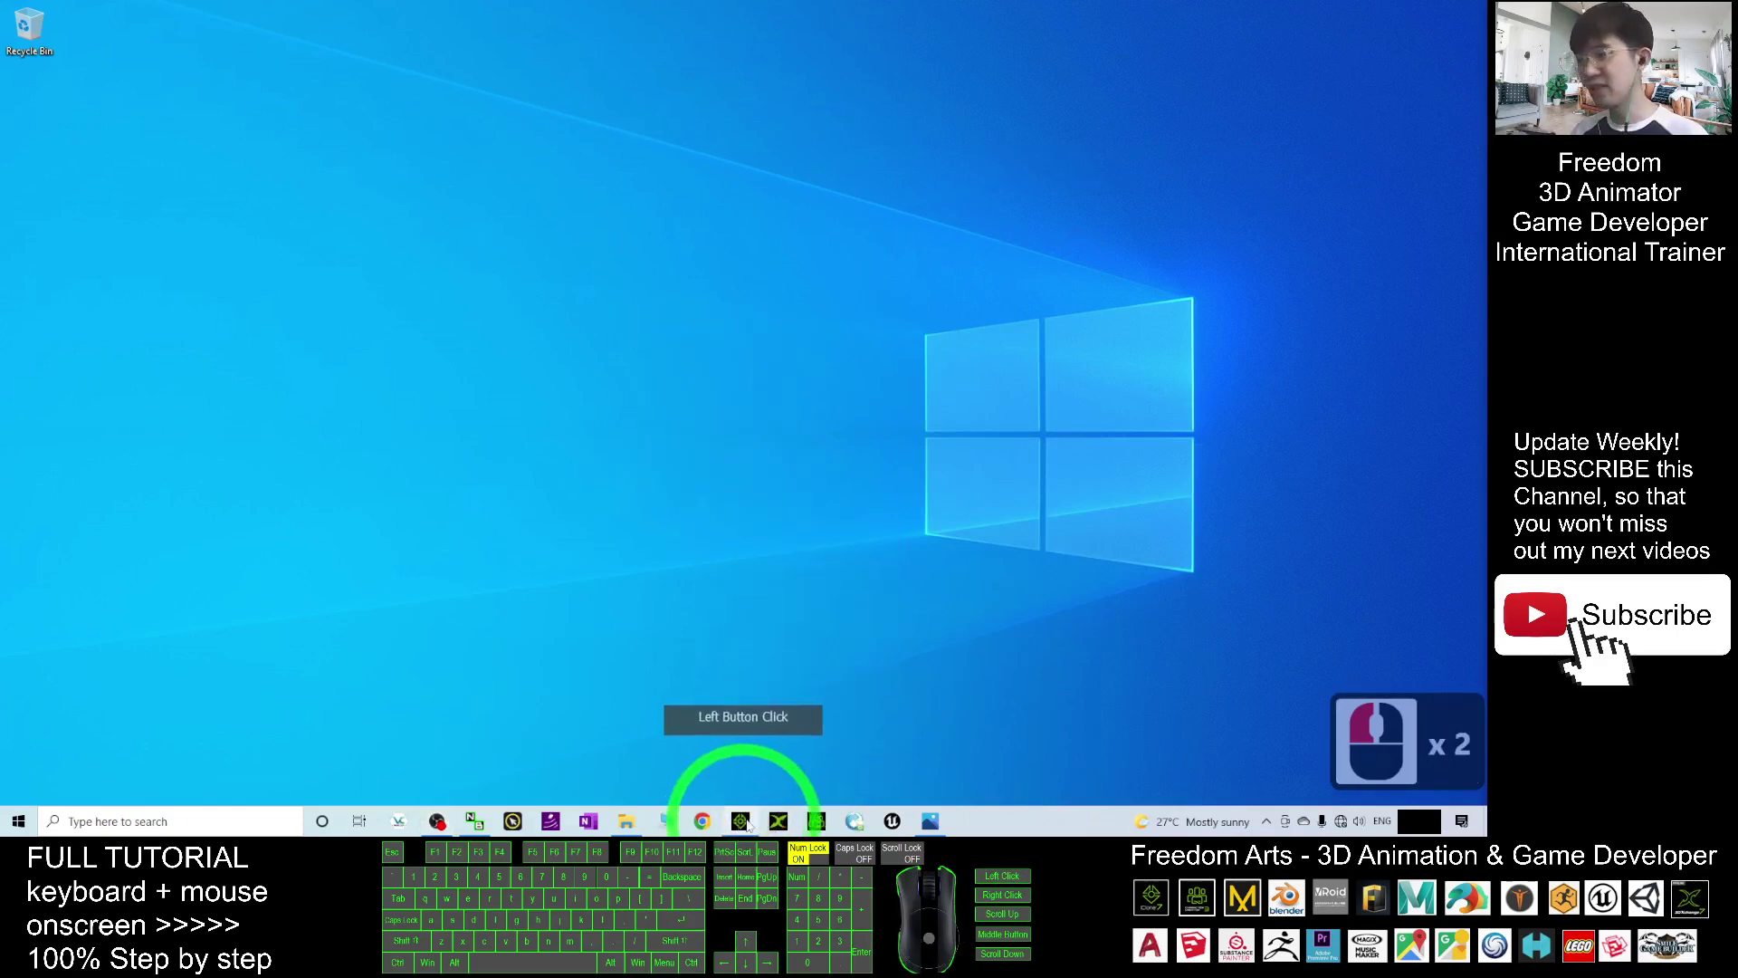
# Open a new File Explorer window from the taskbar and centre it on screen.
pyautogui.click(658, 808)
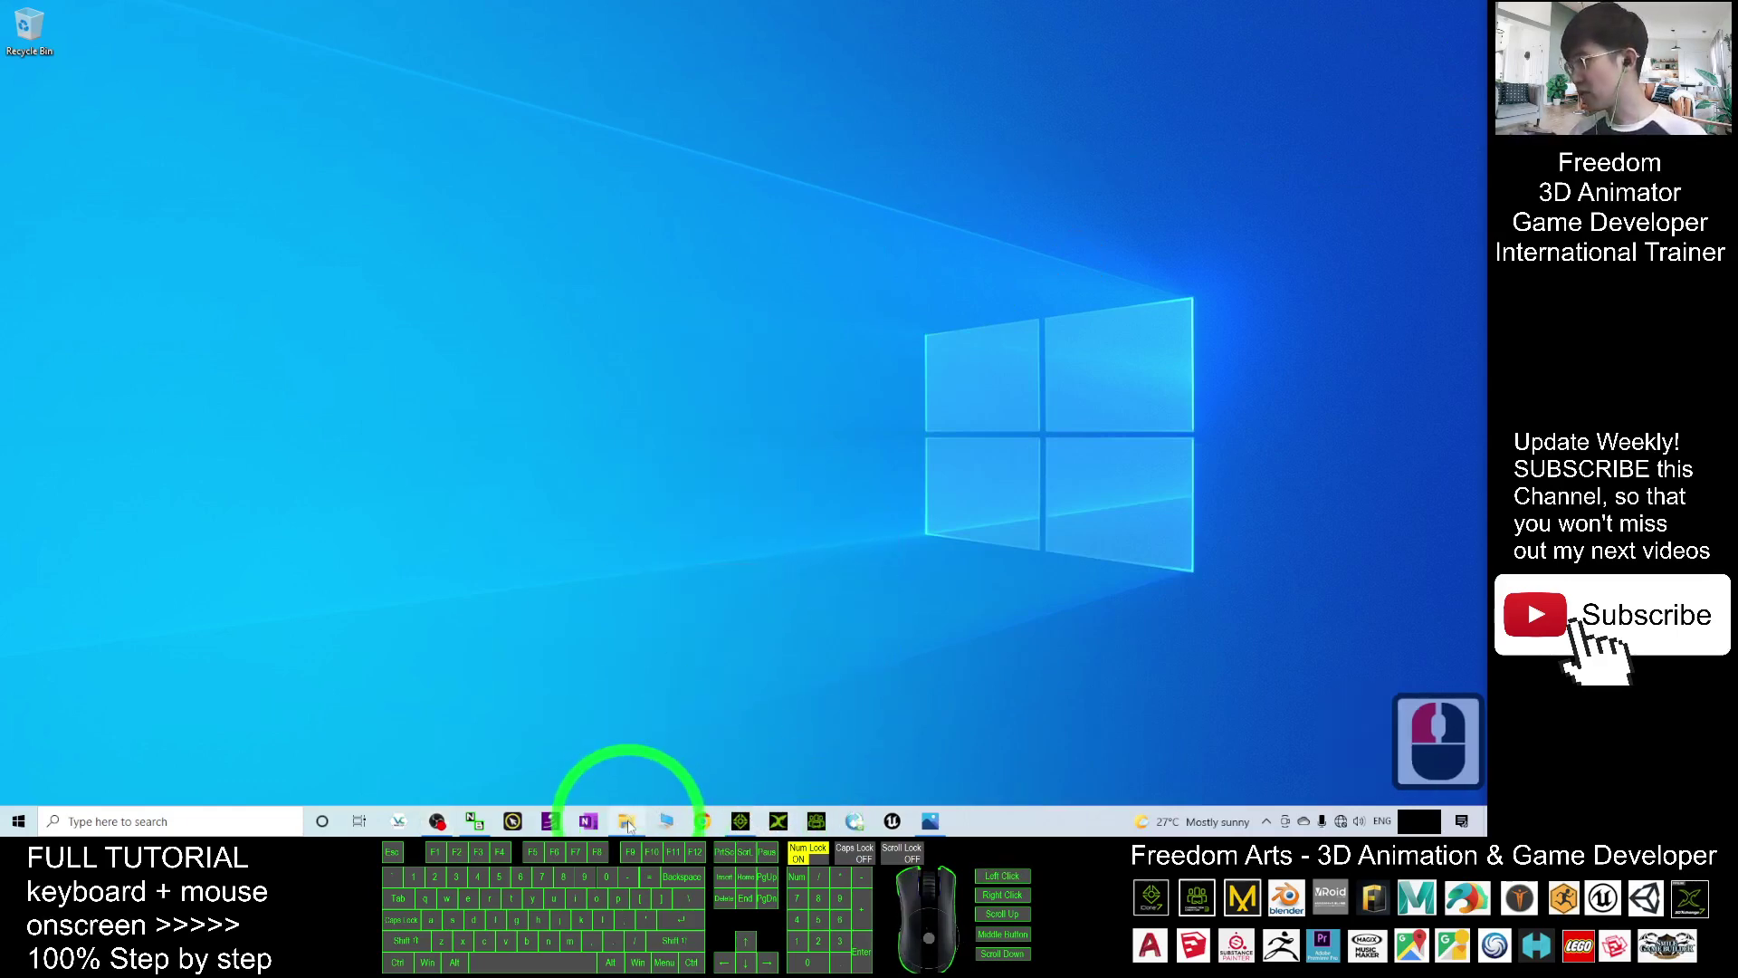
pyautogui.rightClick(629, 824)
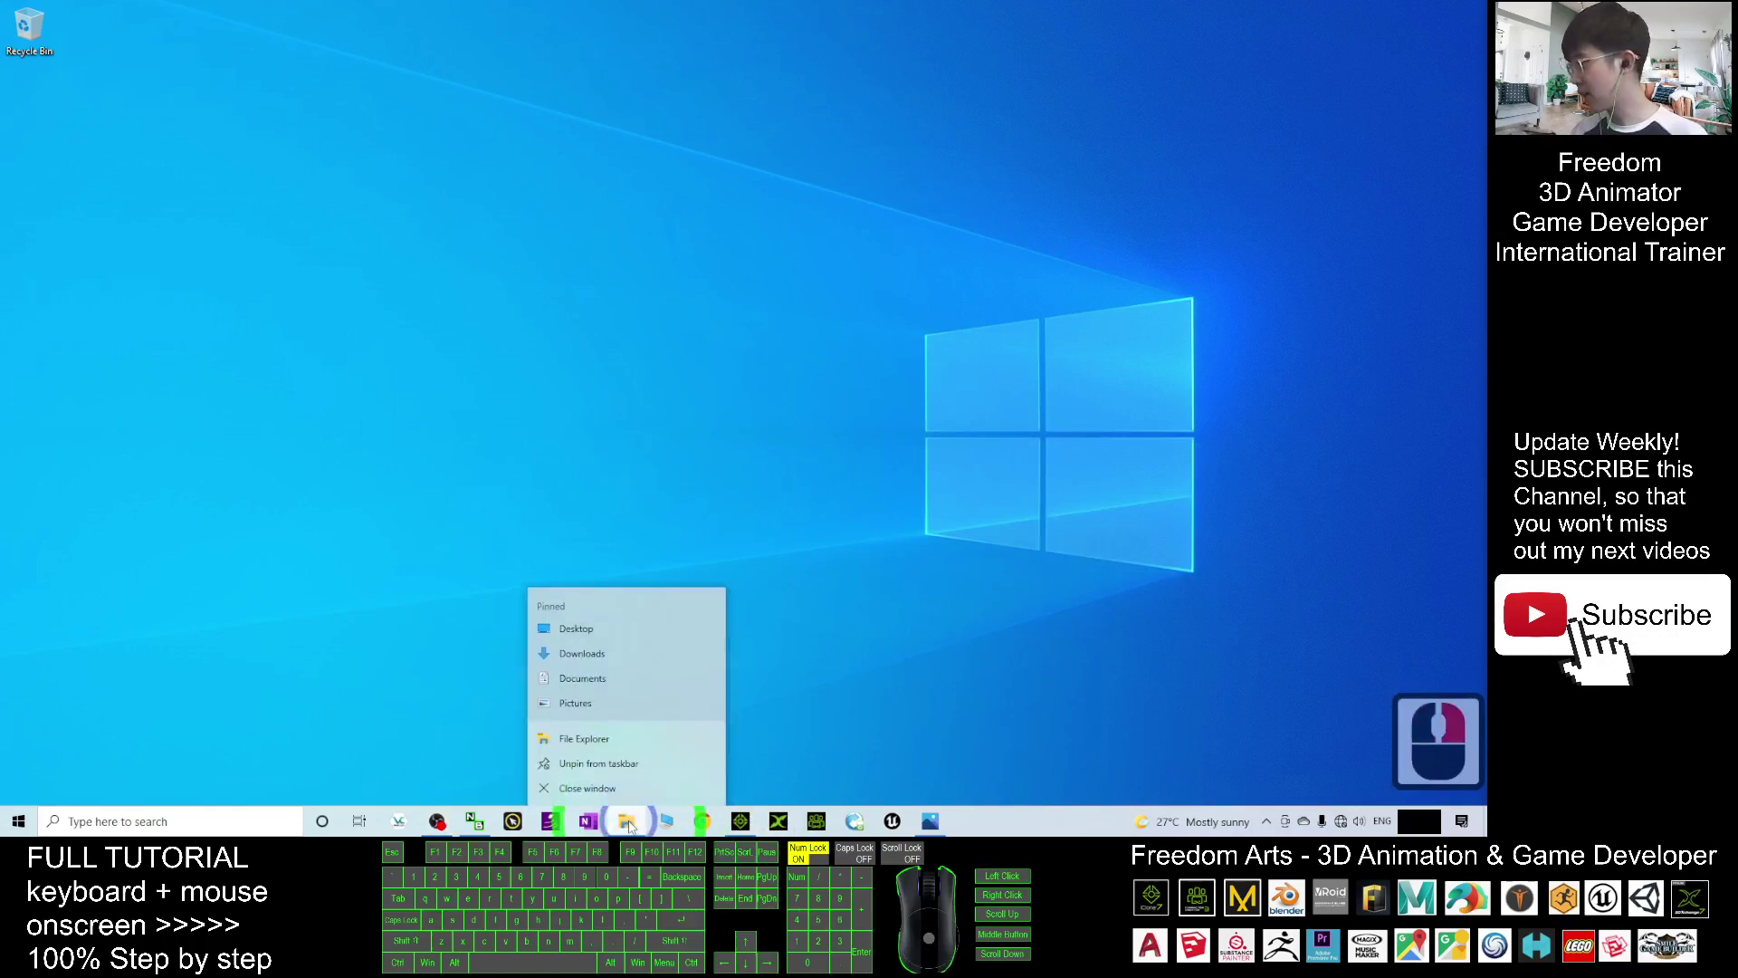
pyautogui.click(574, 738)
pyautogui.moveTo(458, 27); pyautogui.dragTo(840, 25)
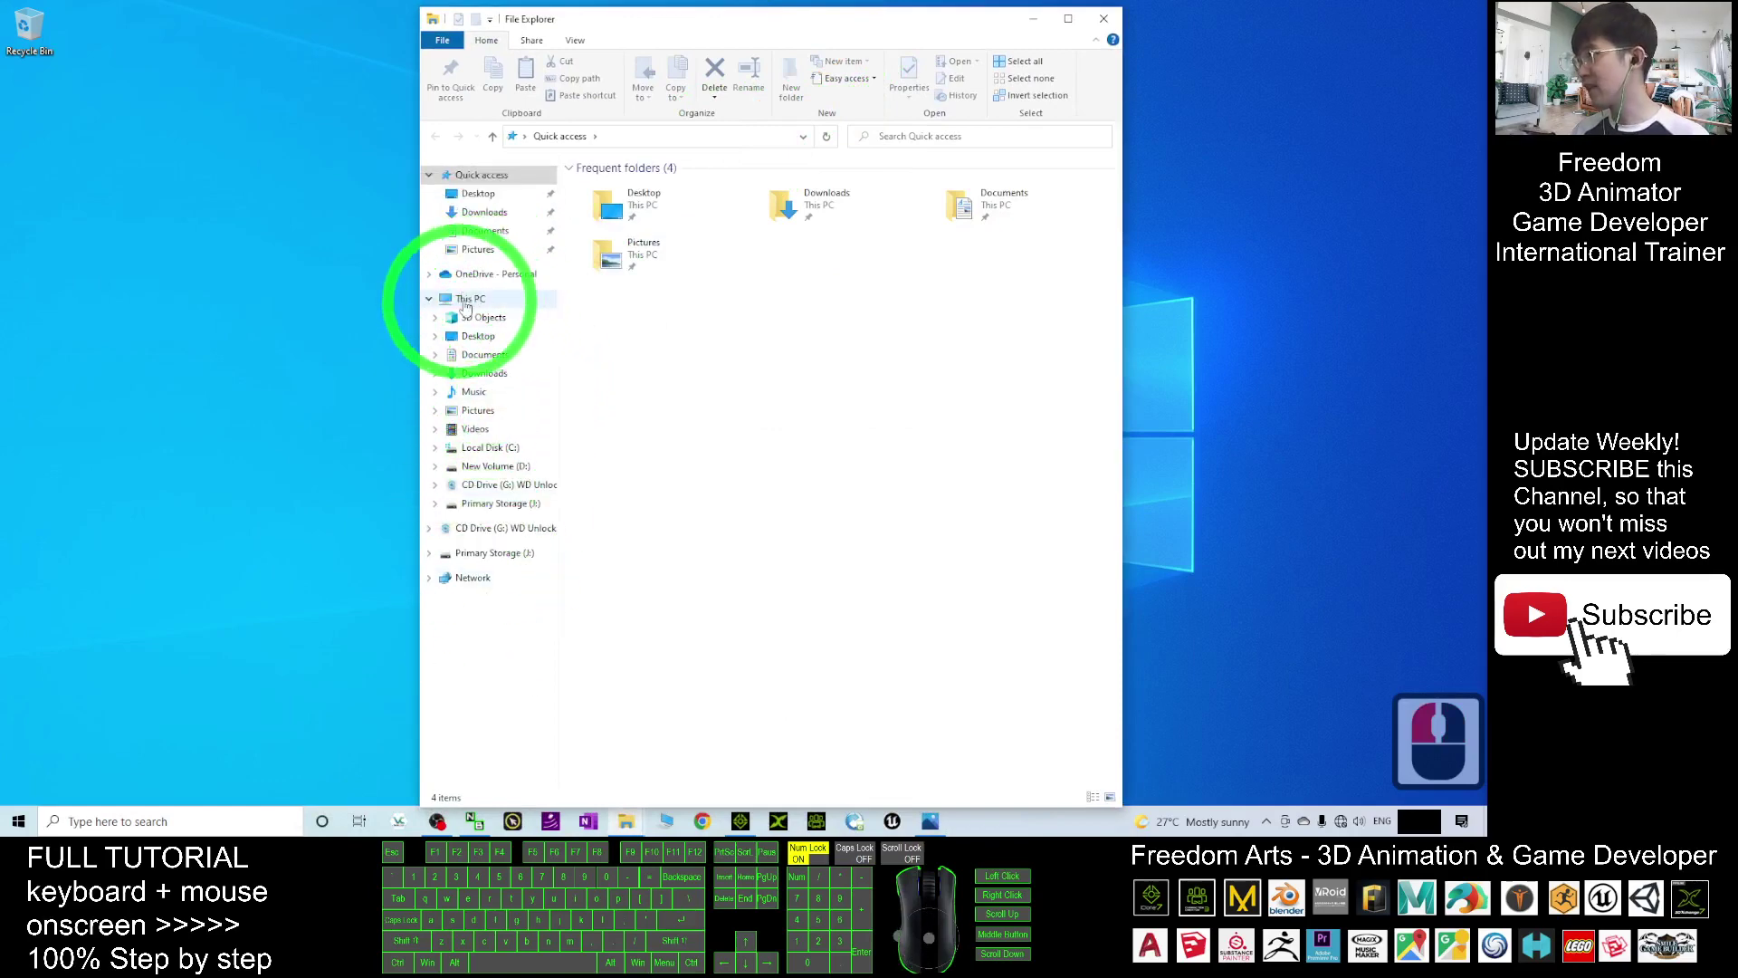
# Navigate from Local Disk (C:) through Users, Public and Public Documents into Reallusion.
pyautogui.click(487, 450)
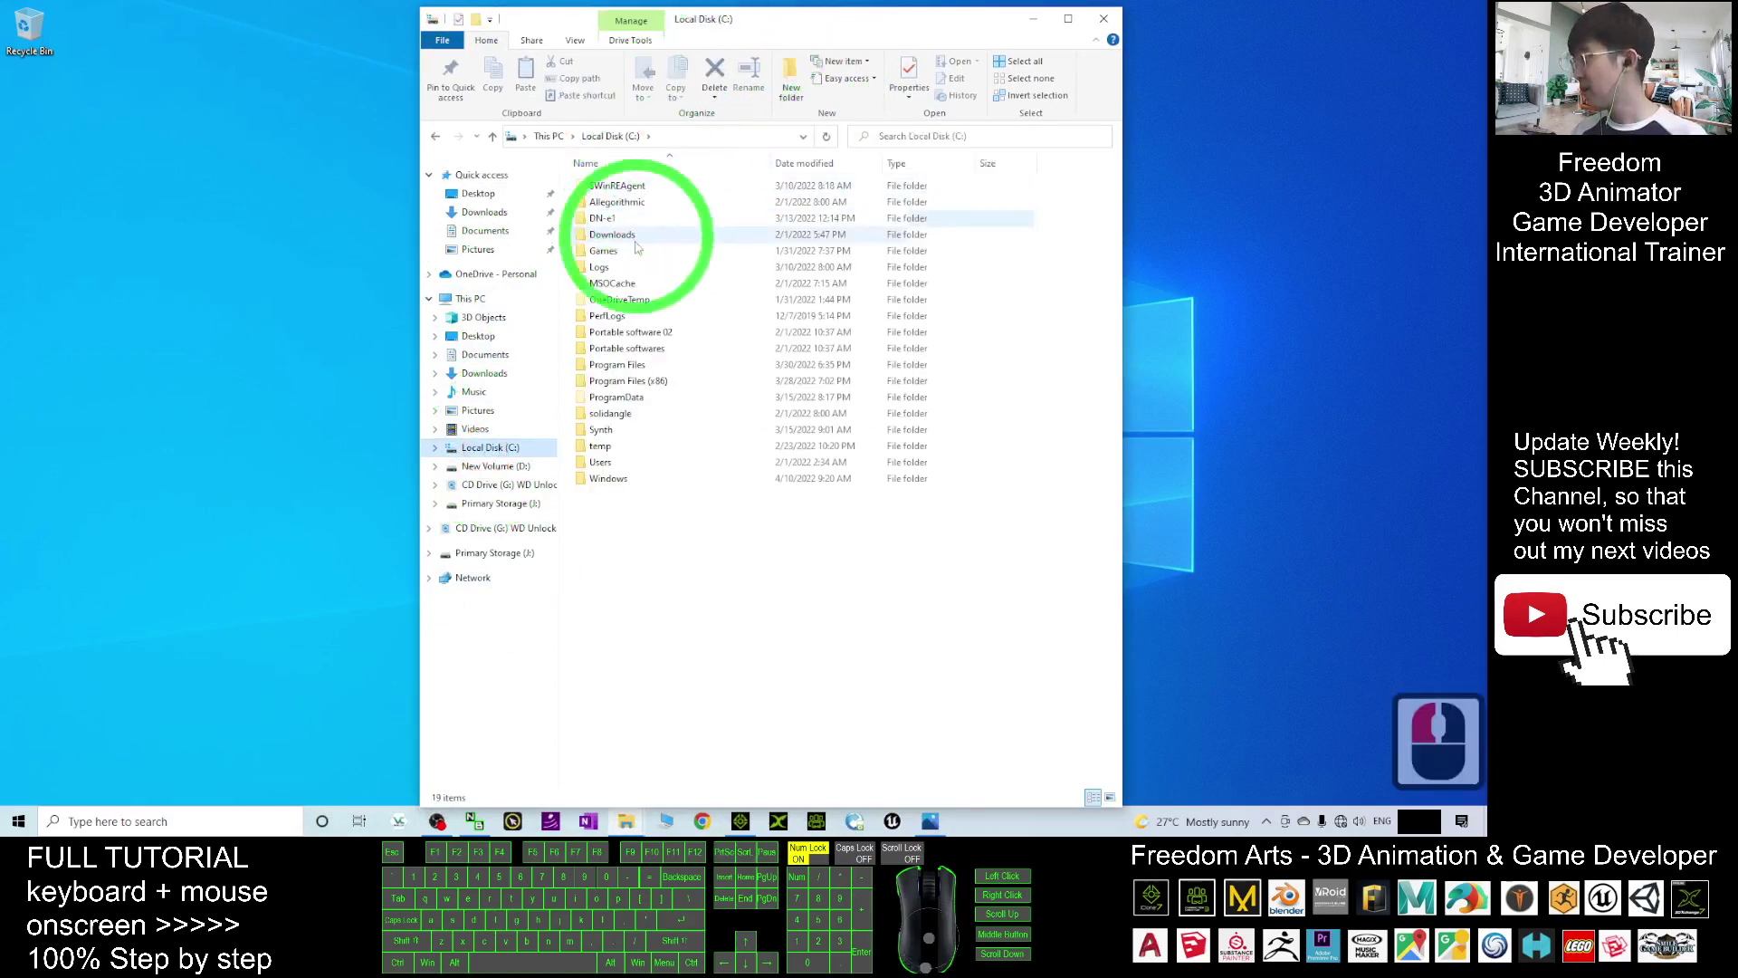
pyautogui.doubleClick(600, 463)
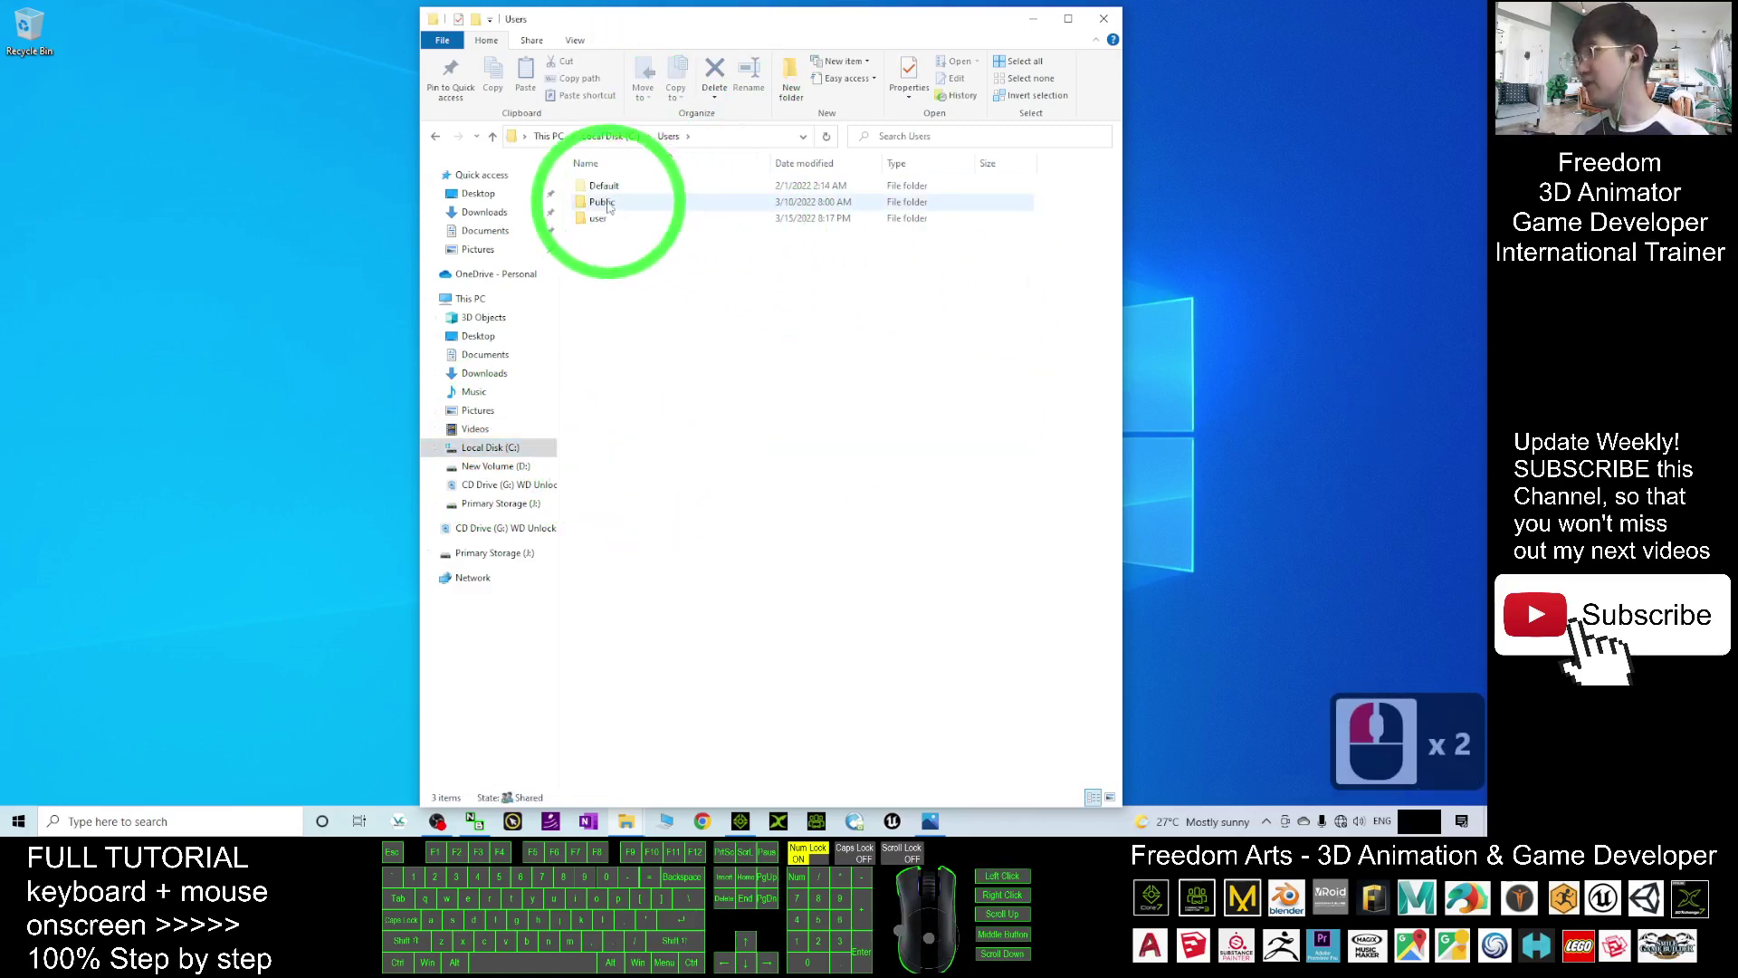
pyautogui.doubleClick(600, 203)
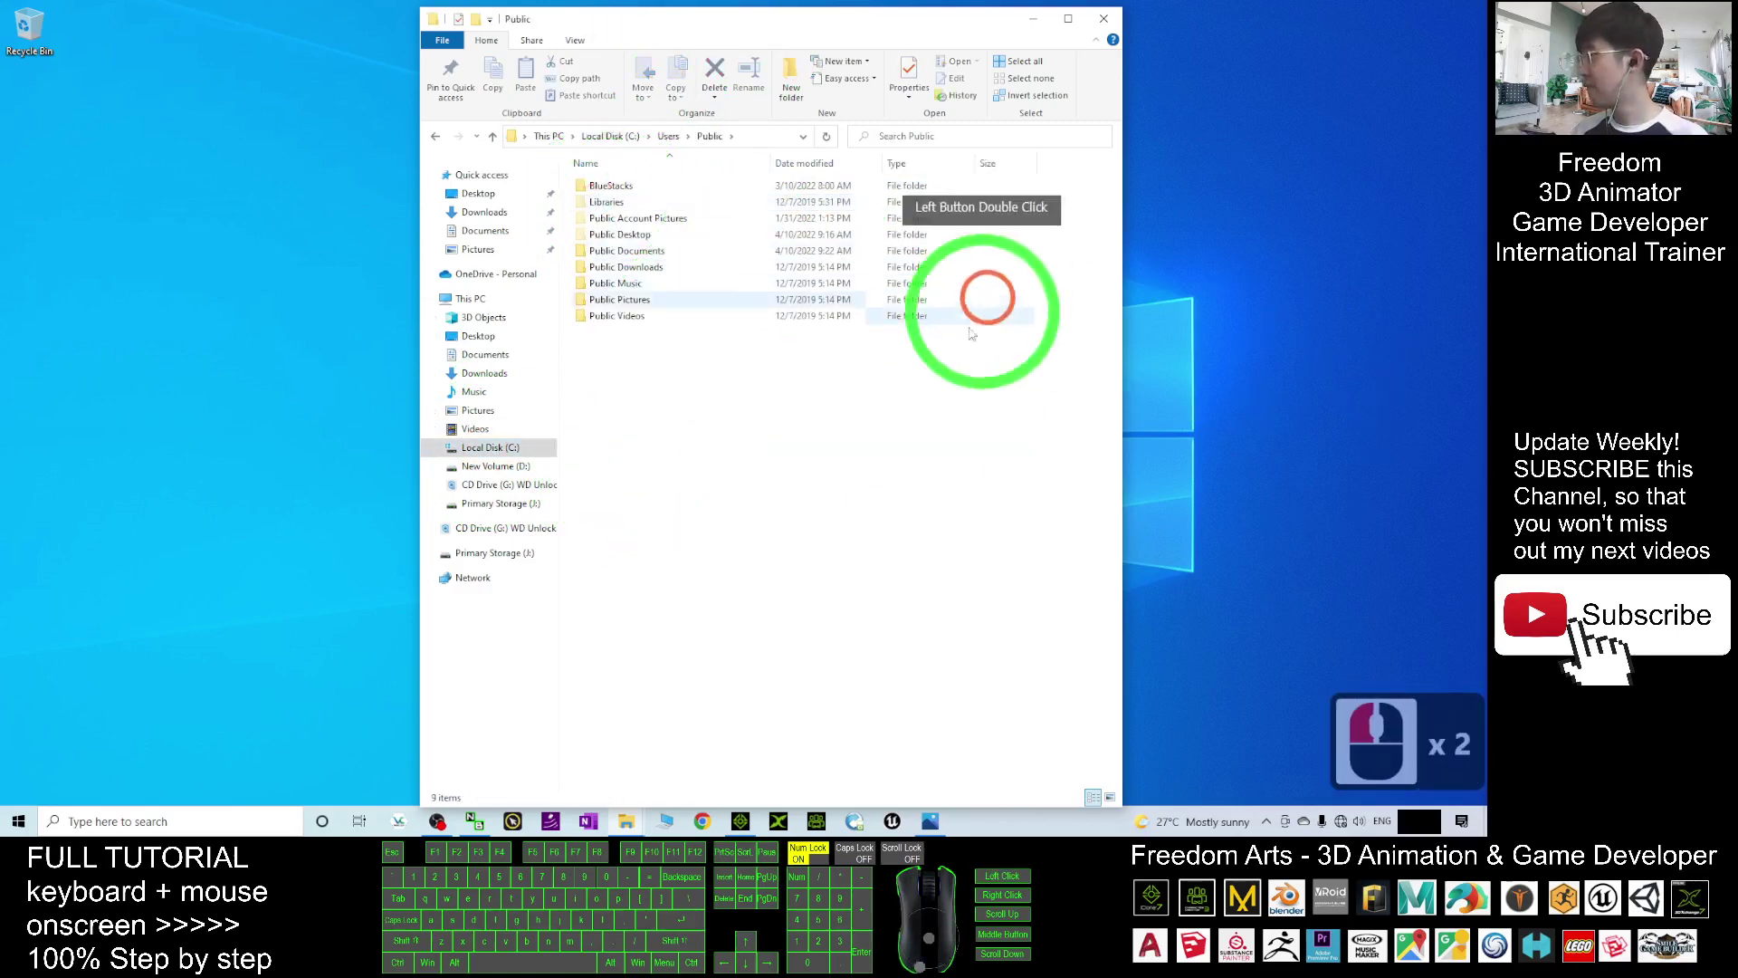
pyautogui.doubleClick(633, 251)
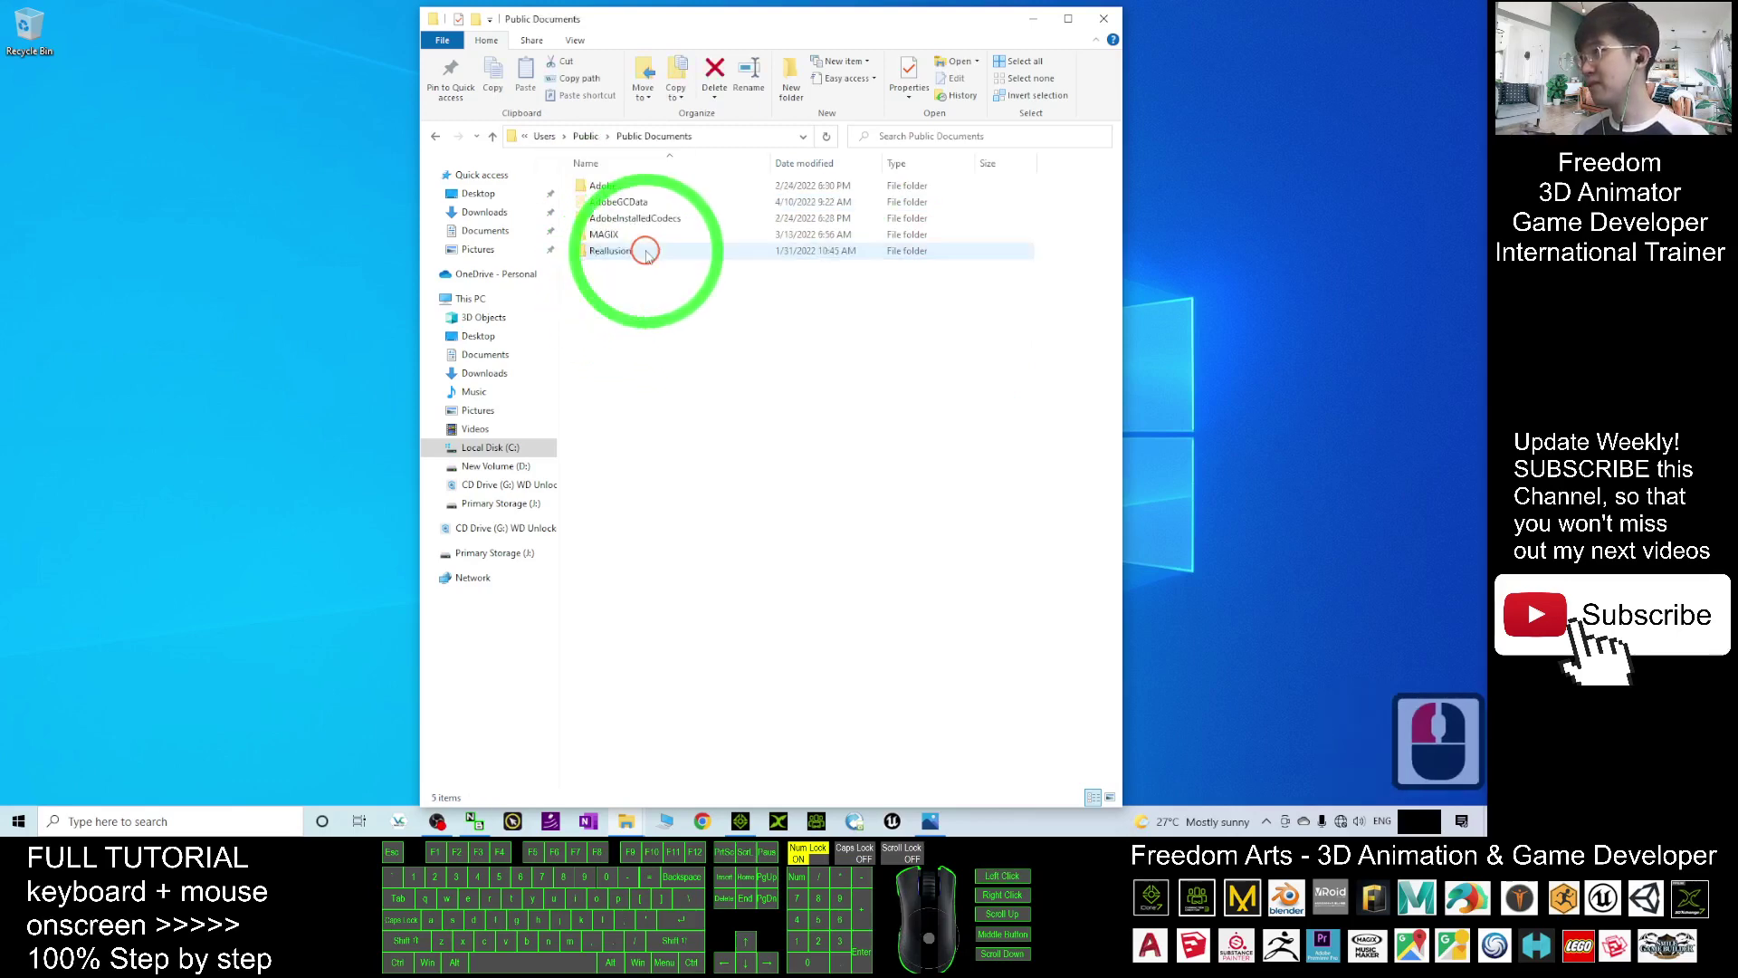
pyautogui.click(619, 251)
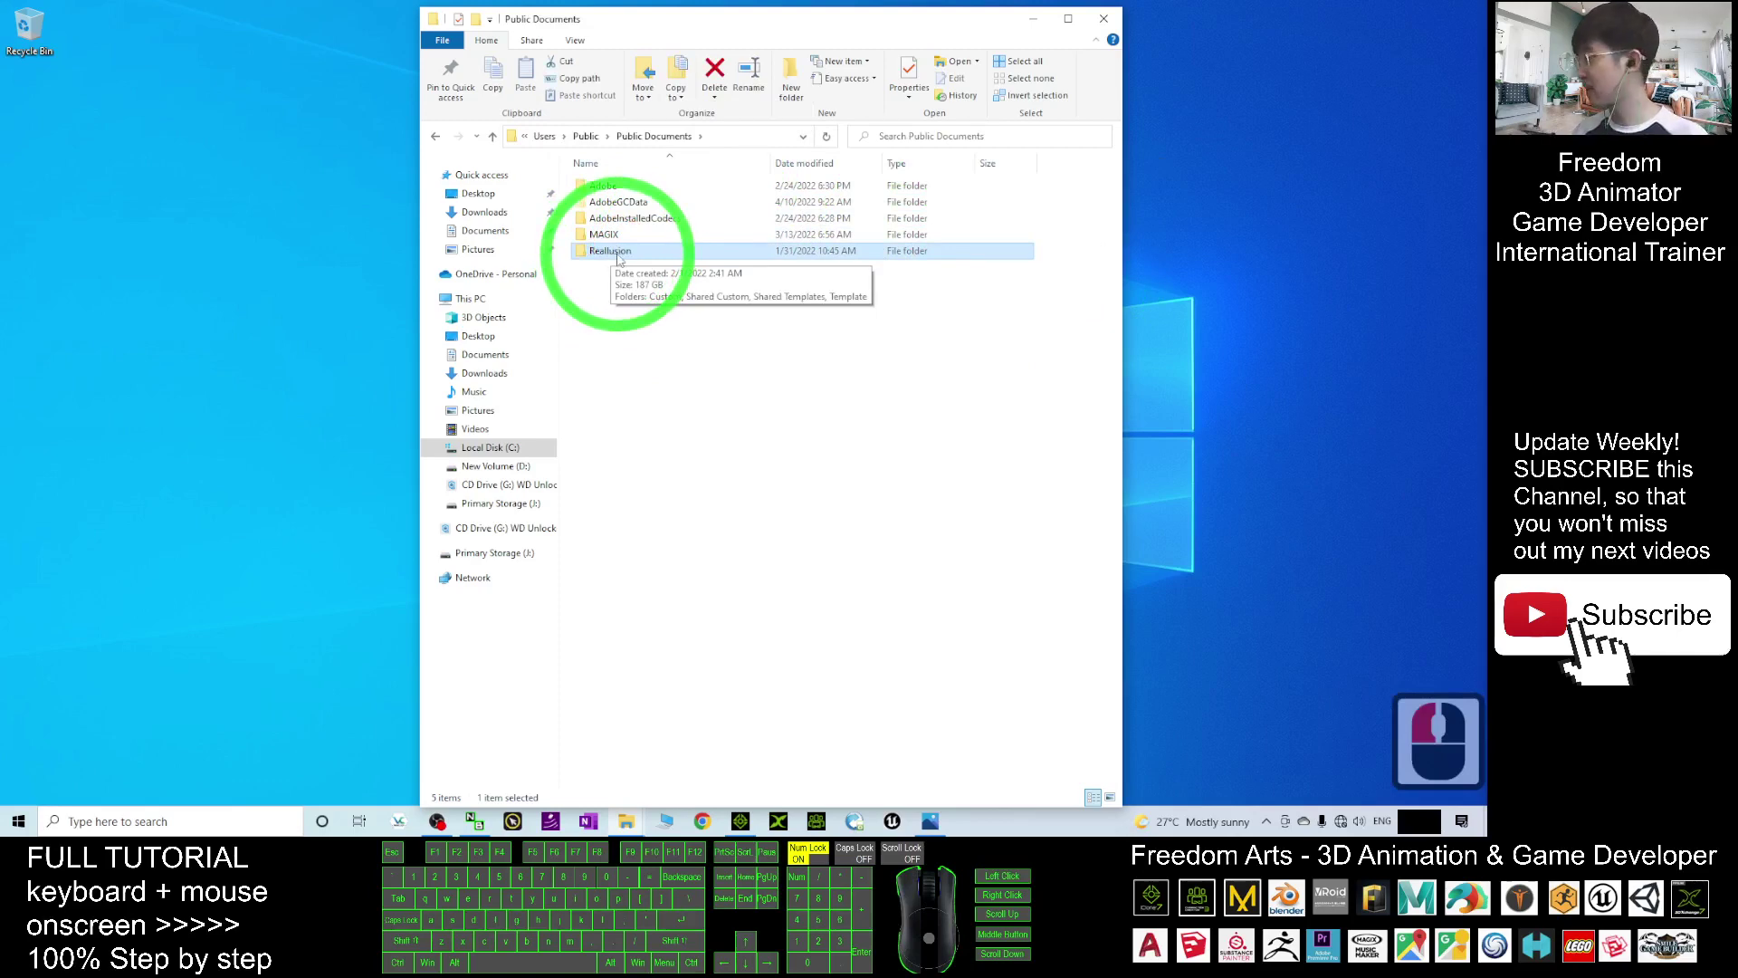
pyautogui.doubleClick(617, 253)
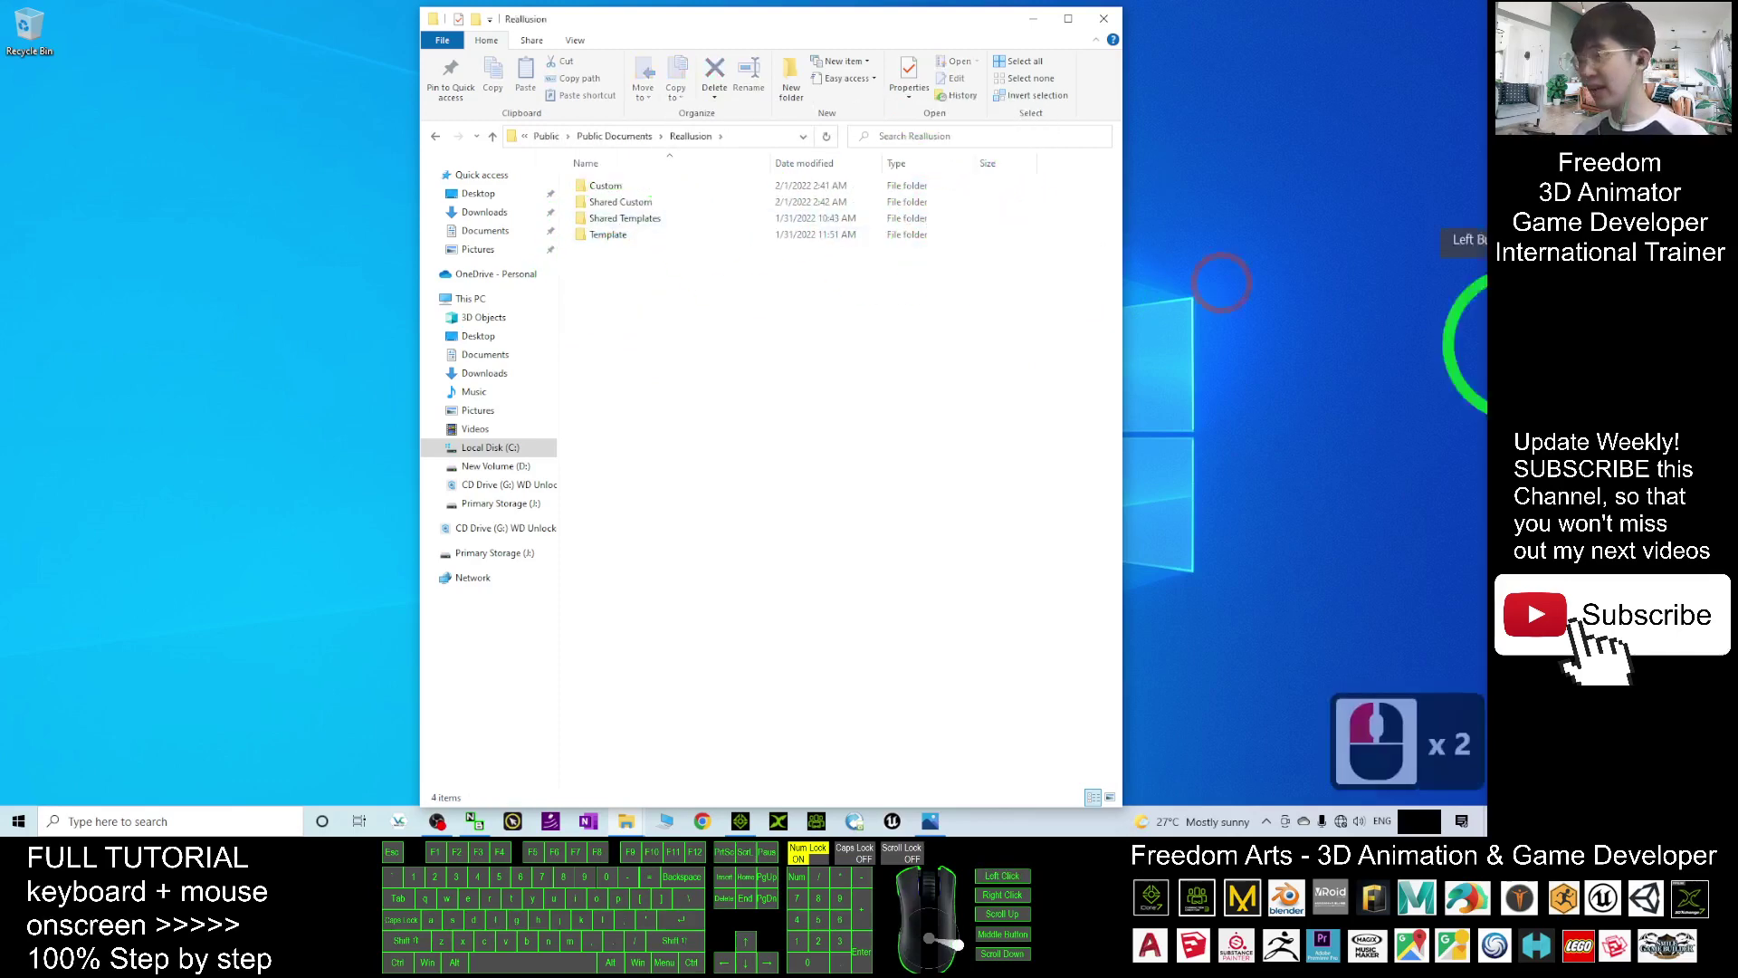
# Browse into Template > iClone 7 Template > iClone Template > Props and review its folders.
pyautogui.click(575, 40)
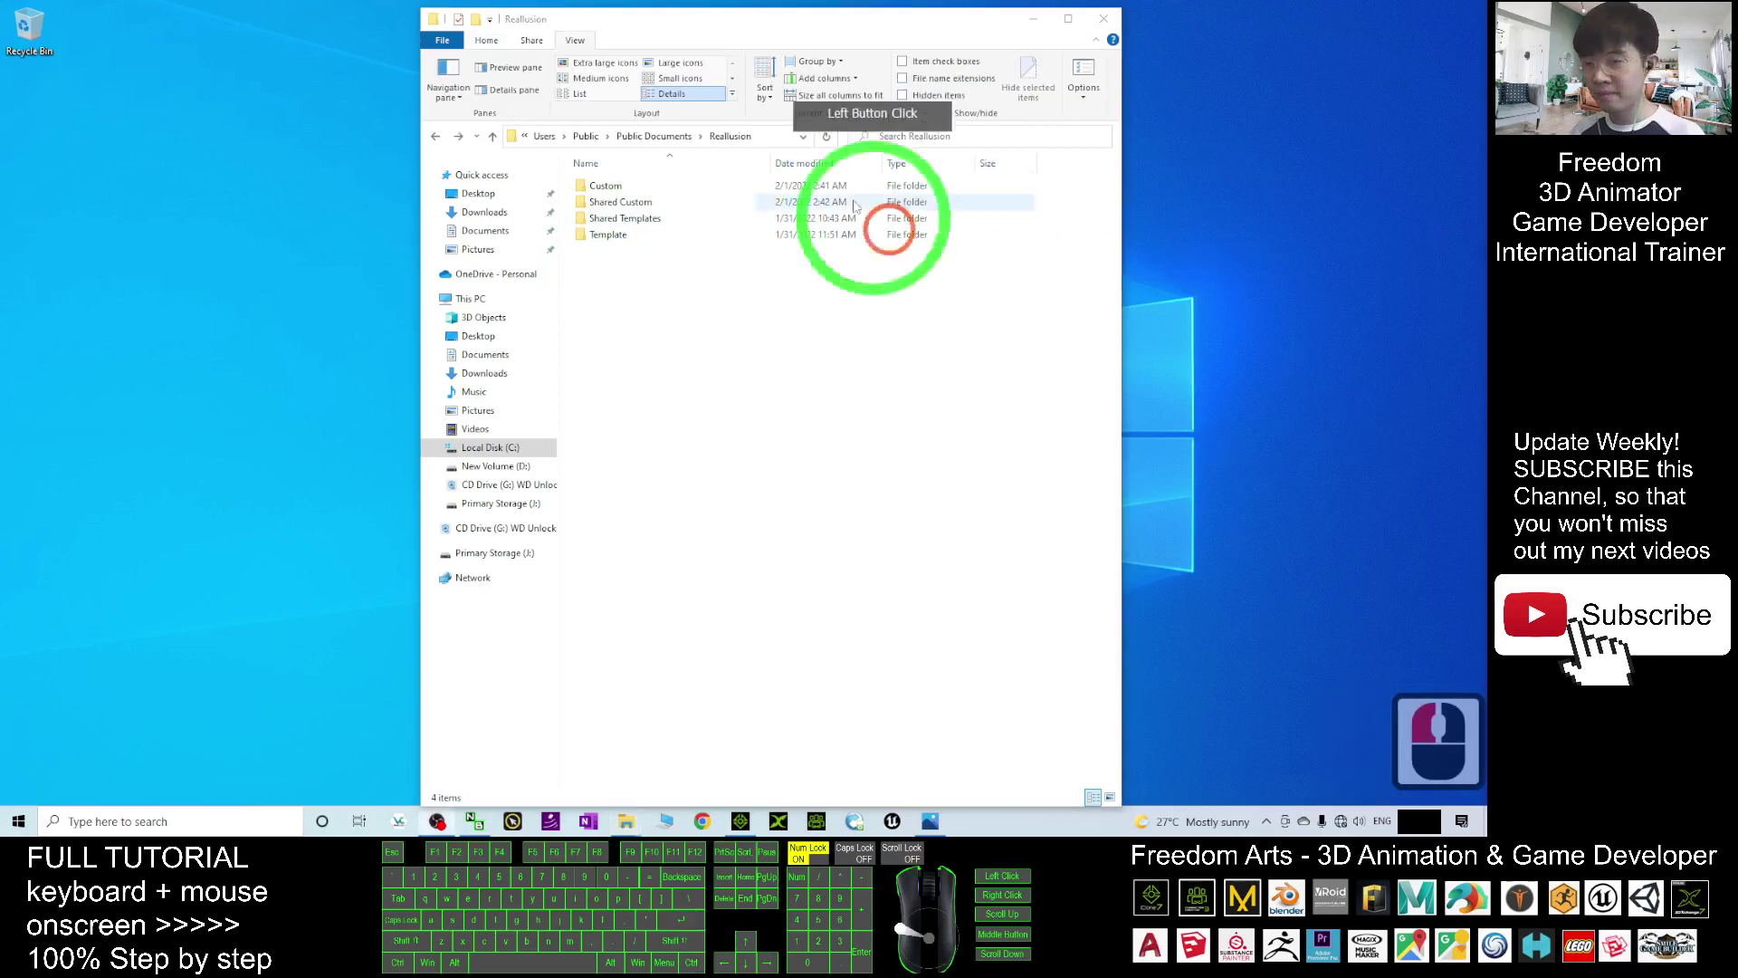
pyautogui.click(605, 187)
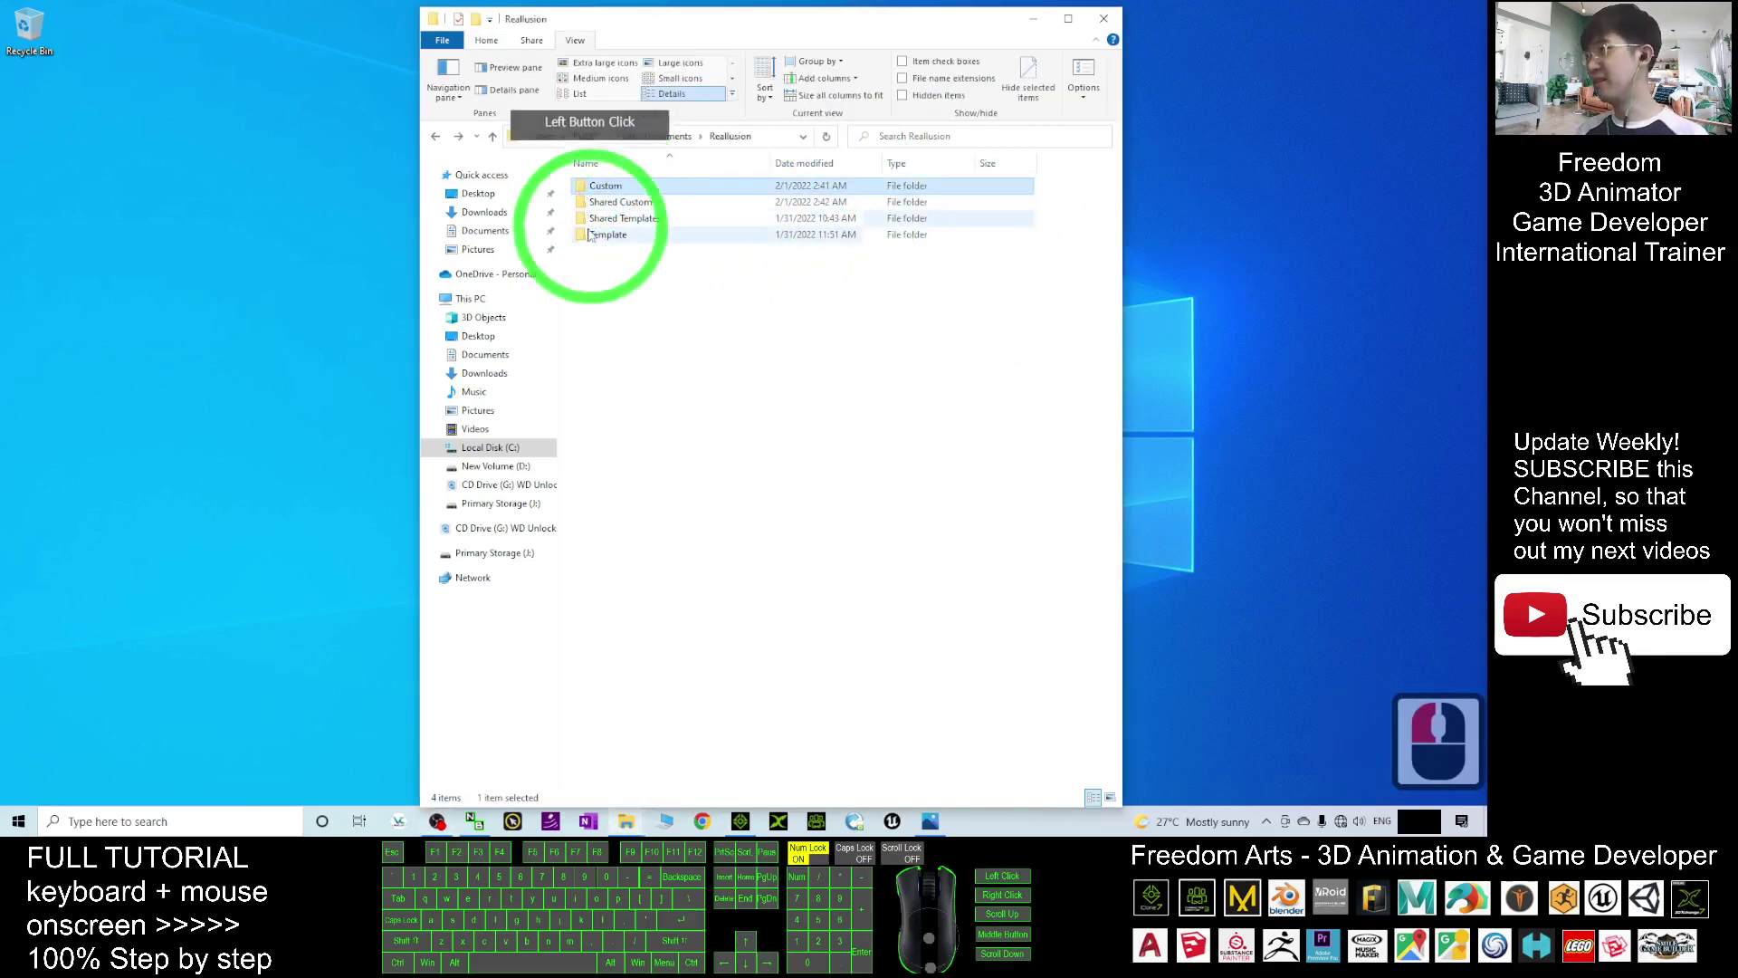
pyautogui.click(725, 317)
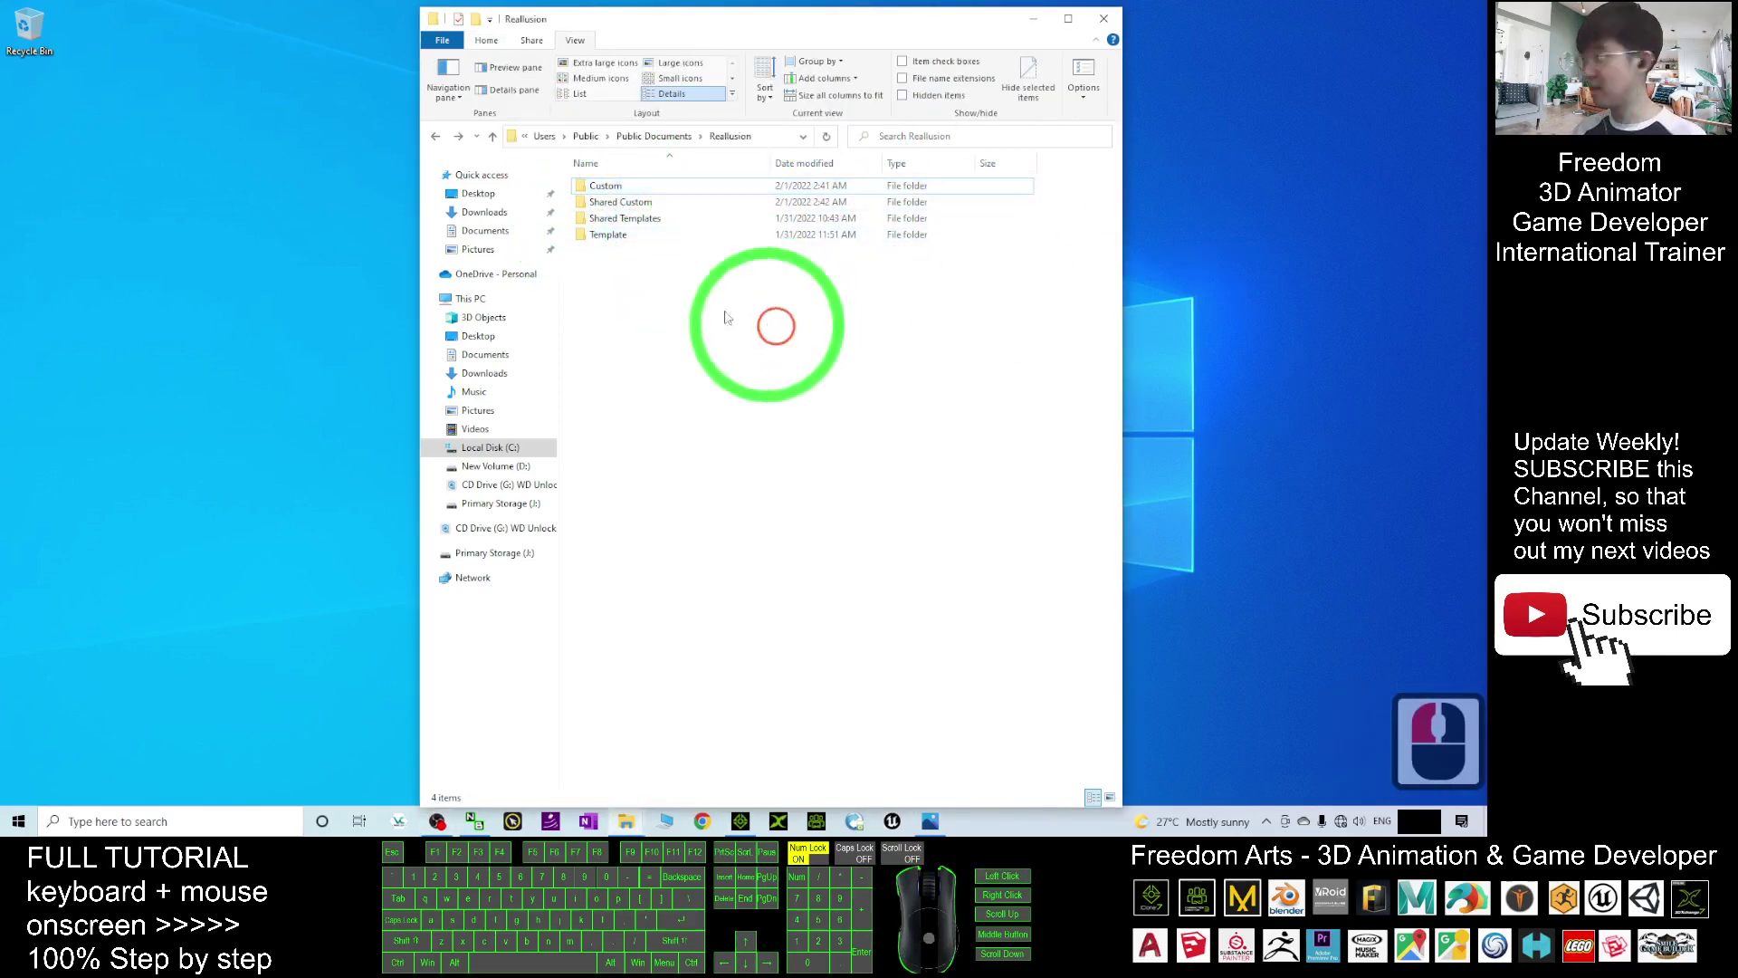
pyautogui.doubleClick(616, 237)
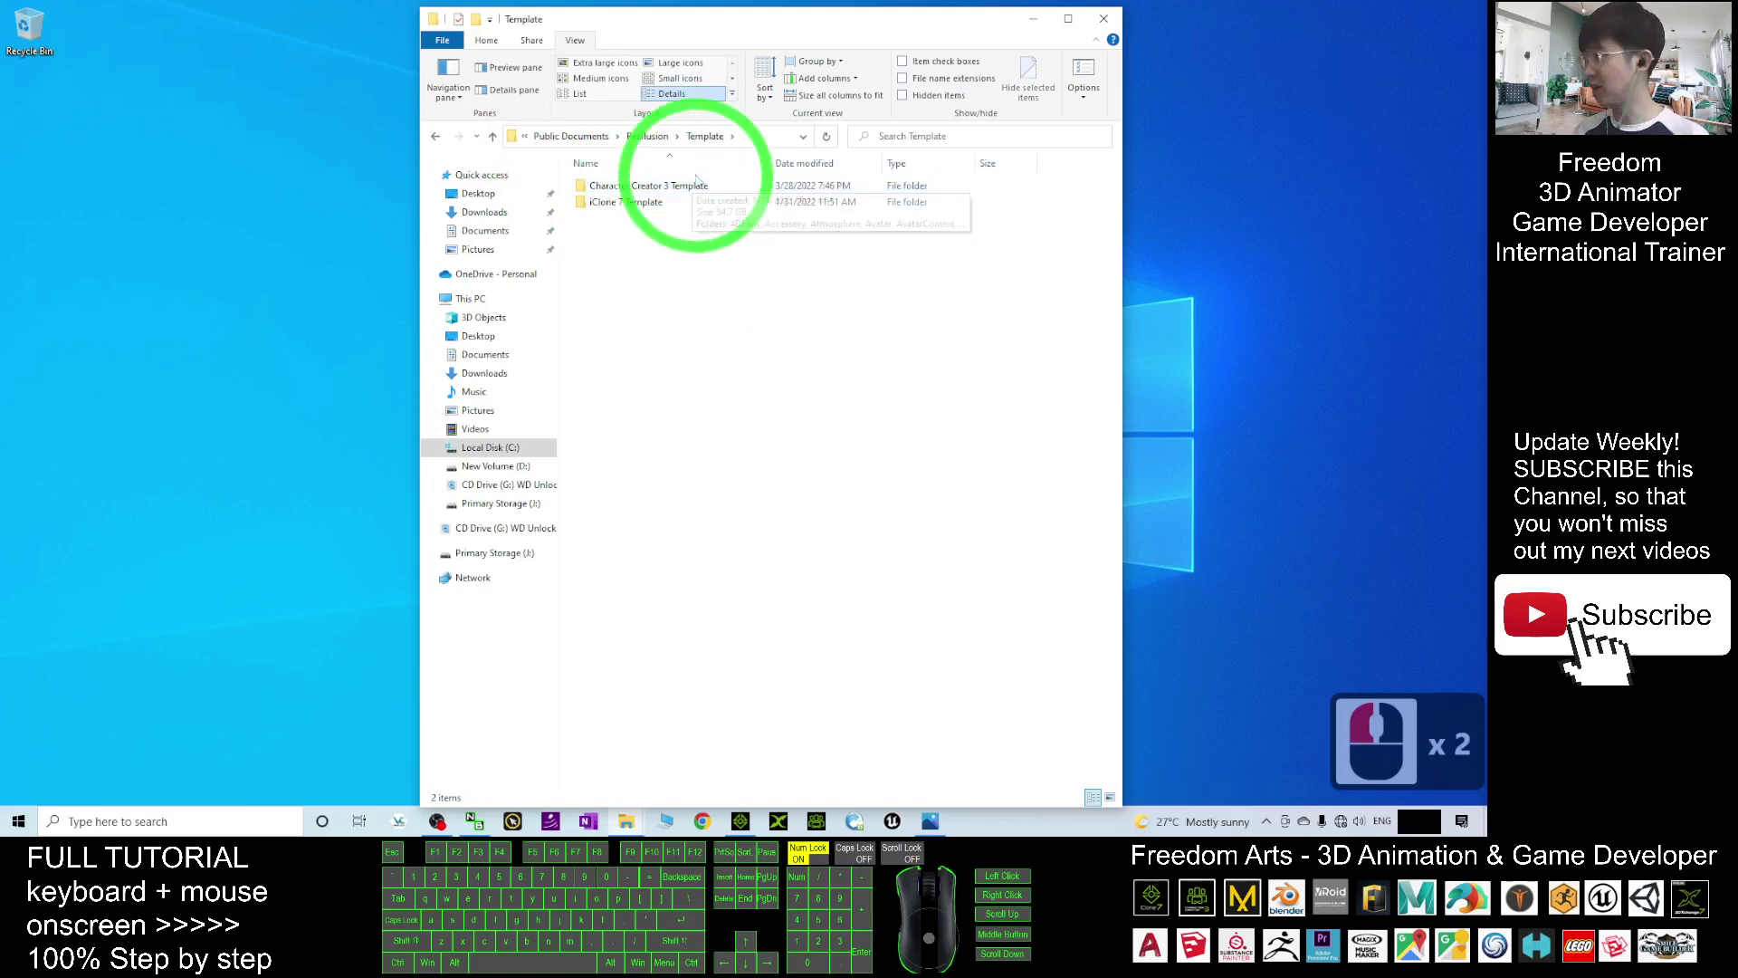
pyautogui.doubleClick(630, 202)
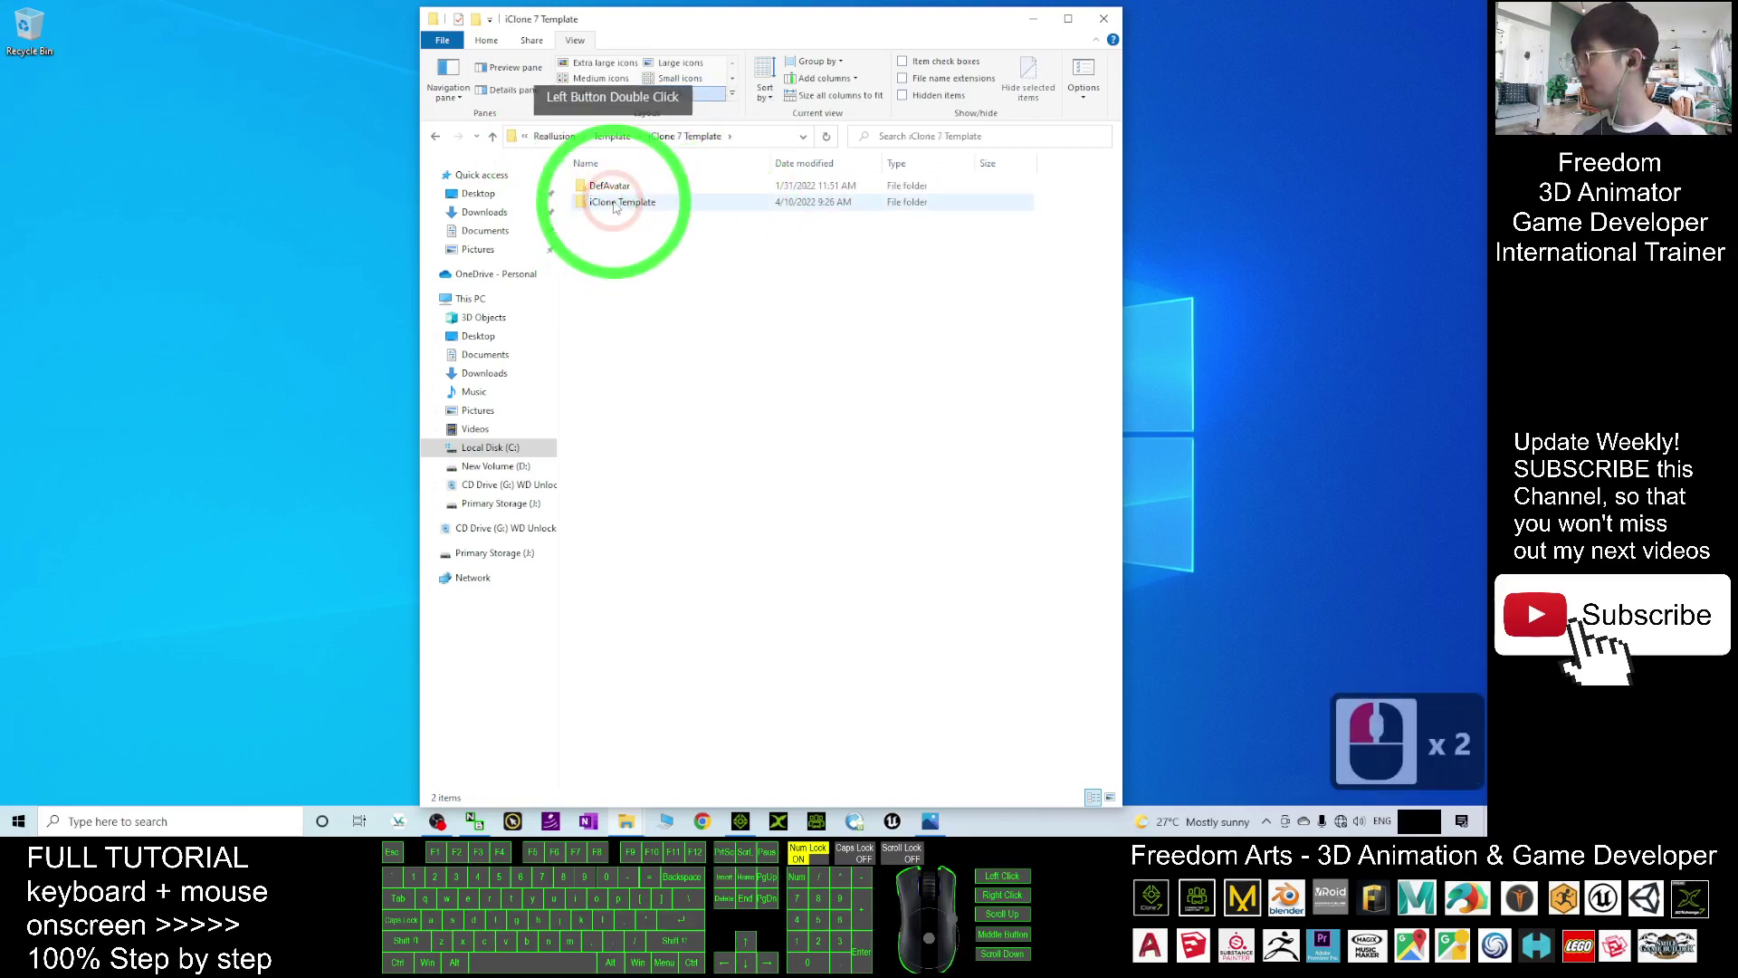
pyautogui.doubleClick(614, 207)
pyautogui.scroll(-3, 561, 452)
pyautogui.scroll(-3, 619, 716)
pyautogui.doubleClick(588, 724)
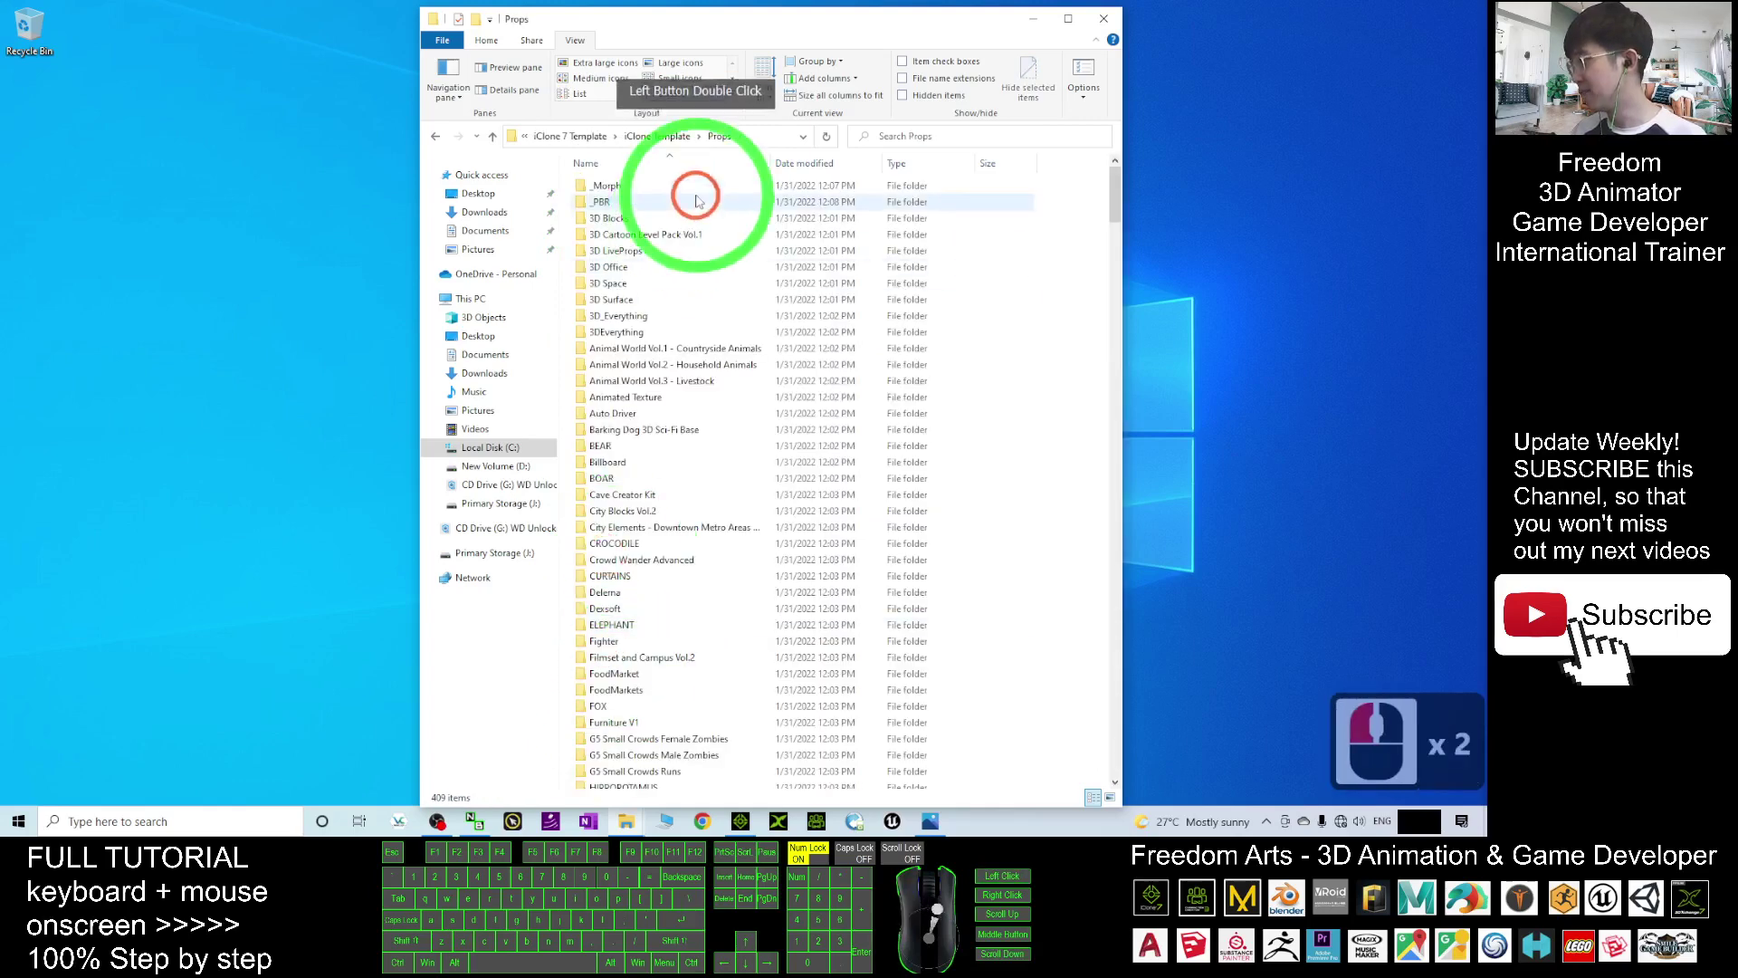
pyautogui.scroll(-3, 757, 525)
pyautogui.scroll(3, 737, 494)
pyautogui.click(782, 286)
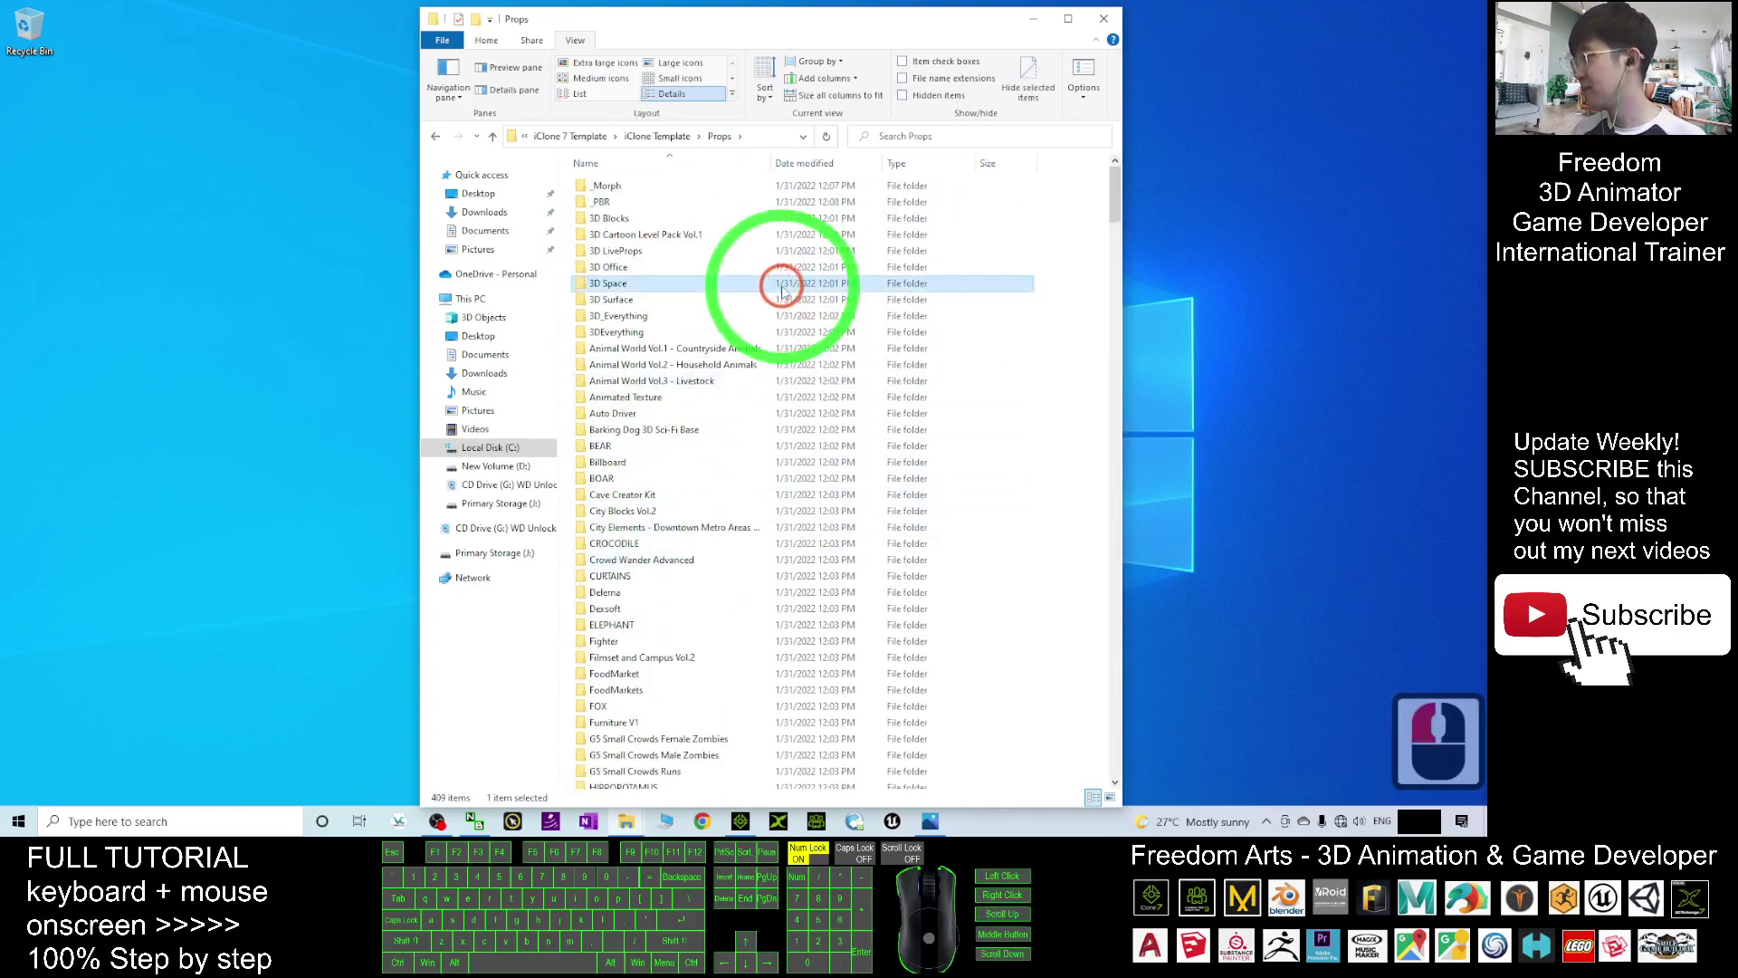
# Return to Template and explore Character Creator 3 Template > Cloth > Shirts, then back out.
pyautogui.hotkey('alt', 'Left')
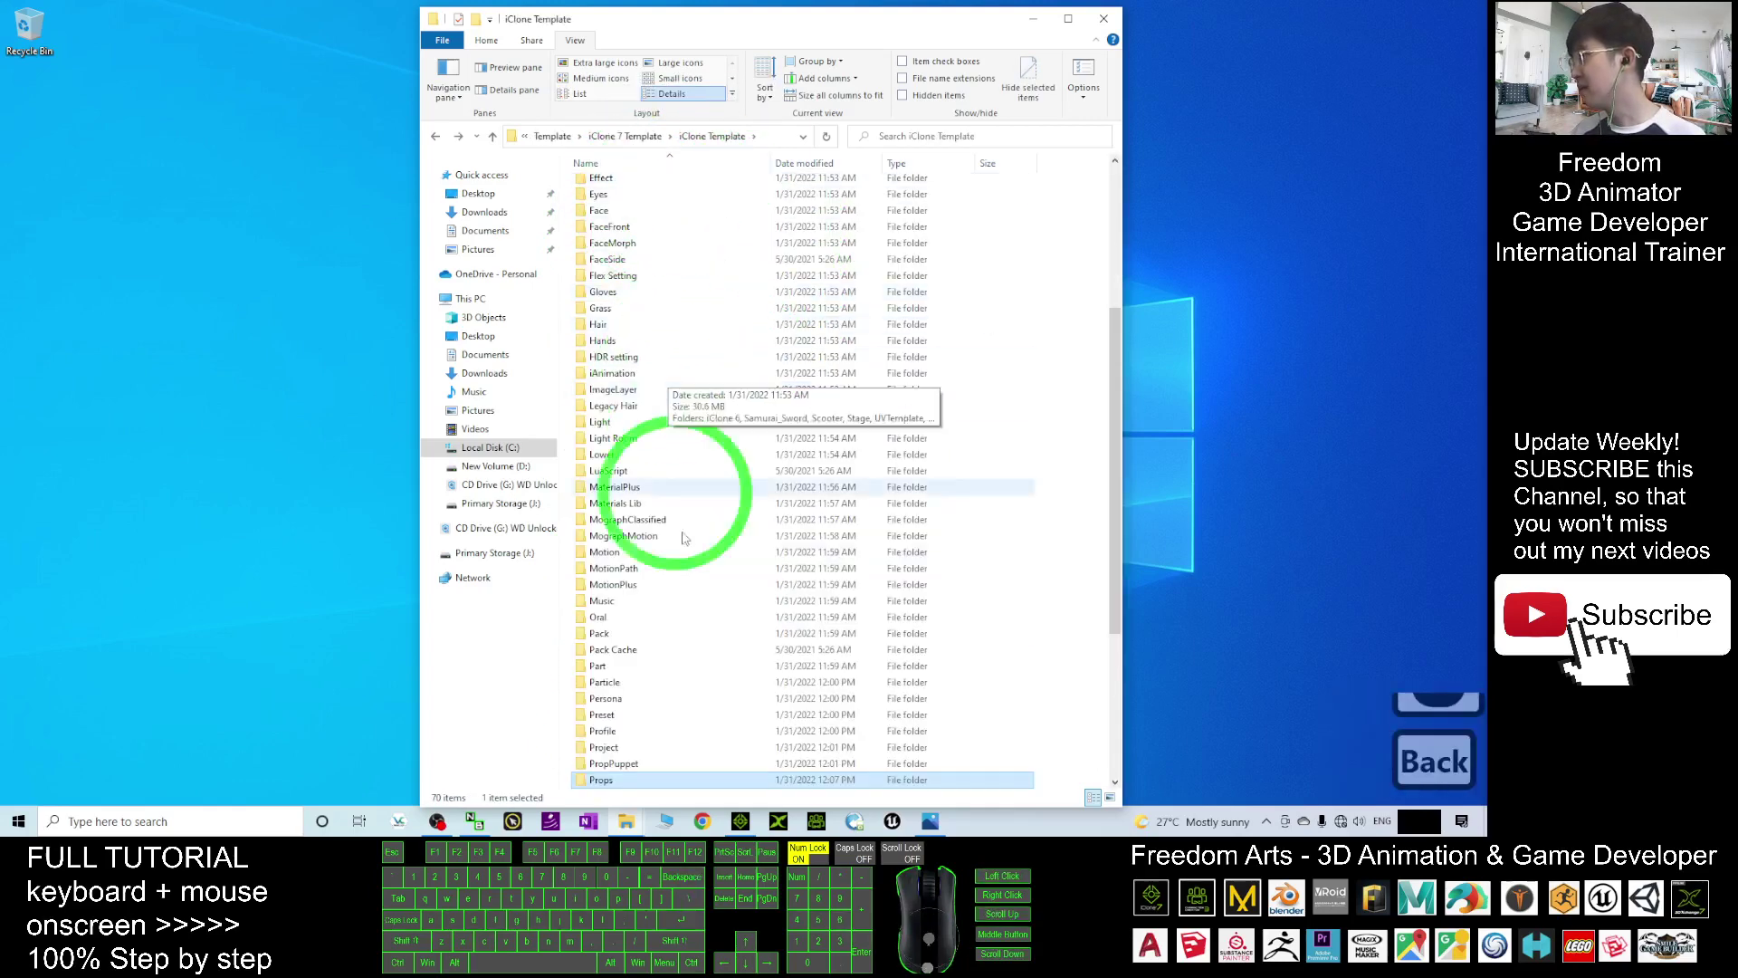
pyautogui.click(634, 136)
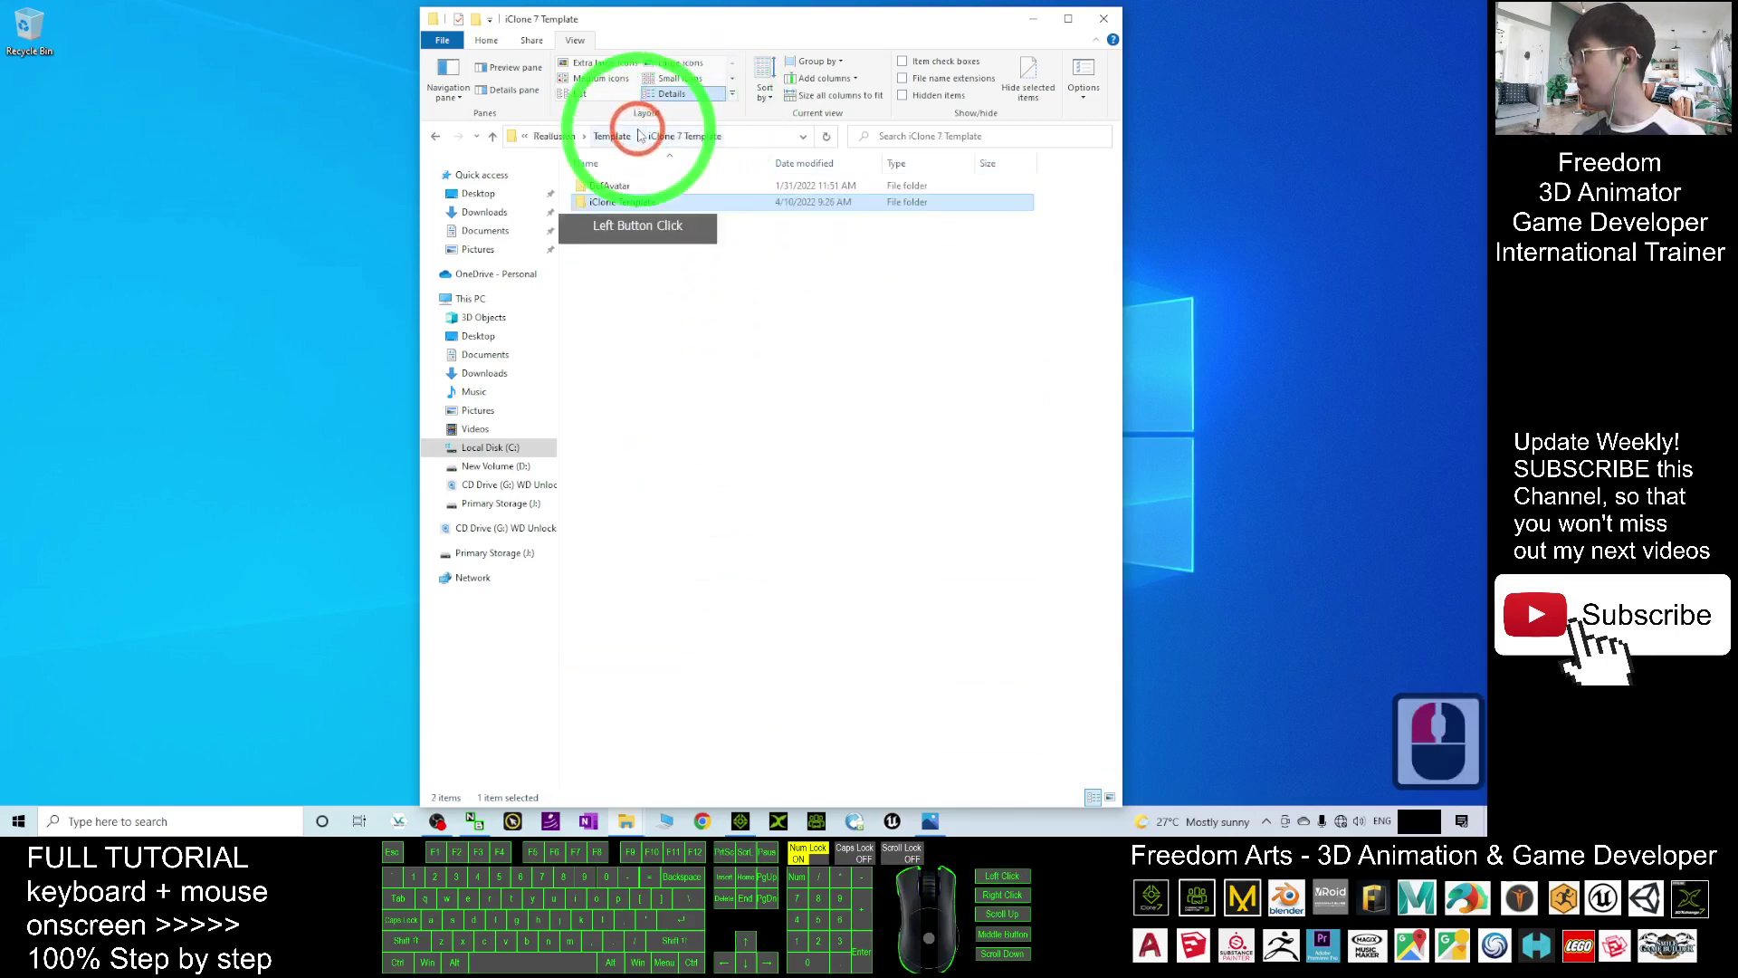
pyautogui.click(599, 137)
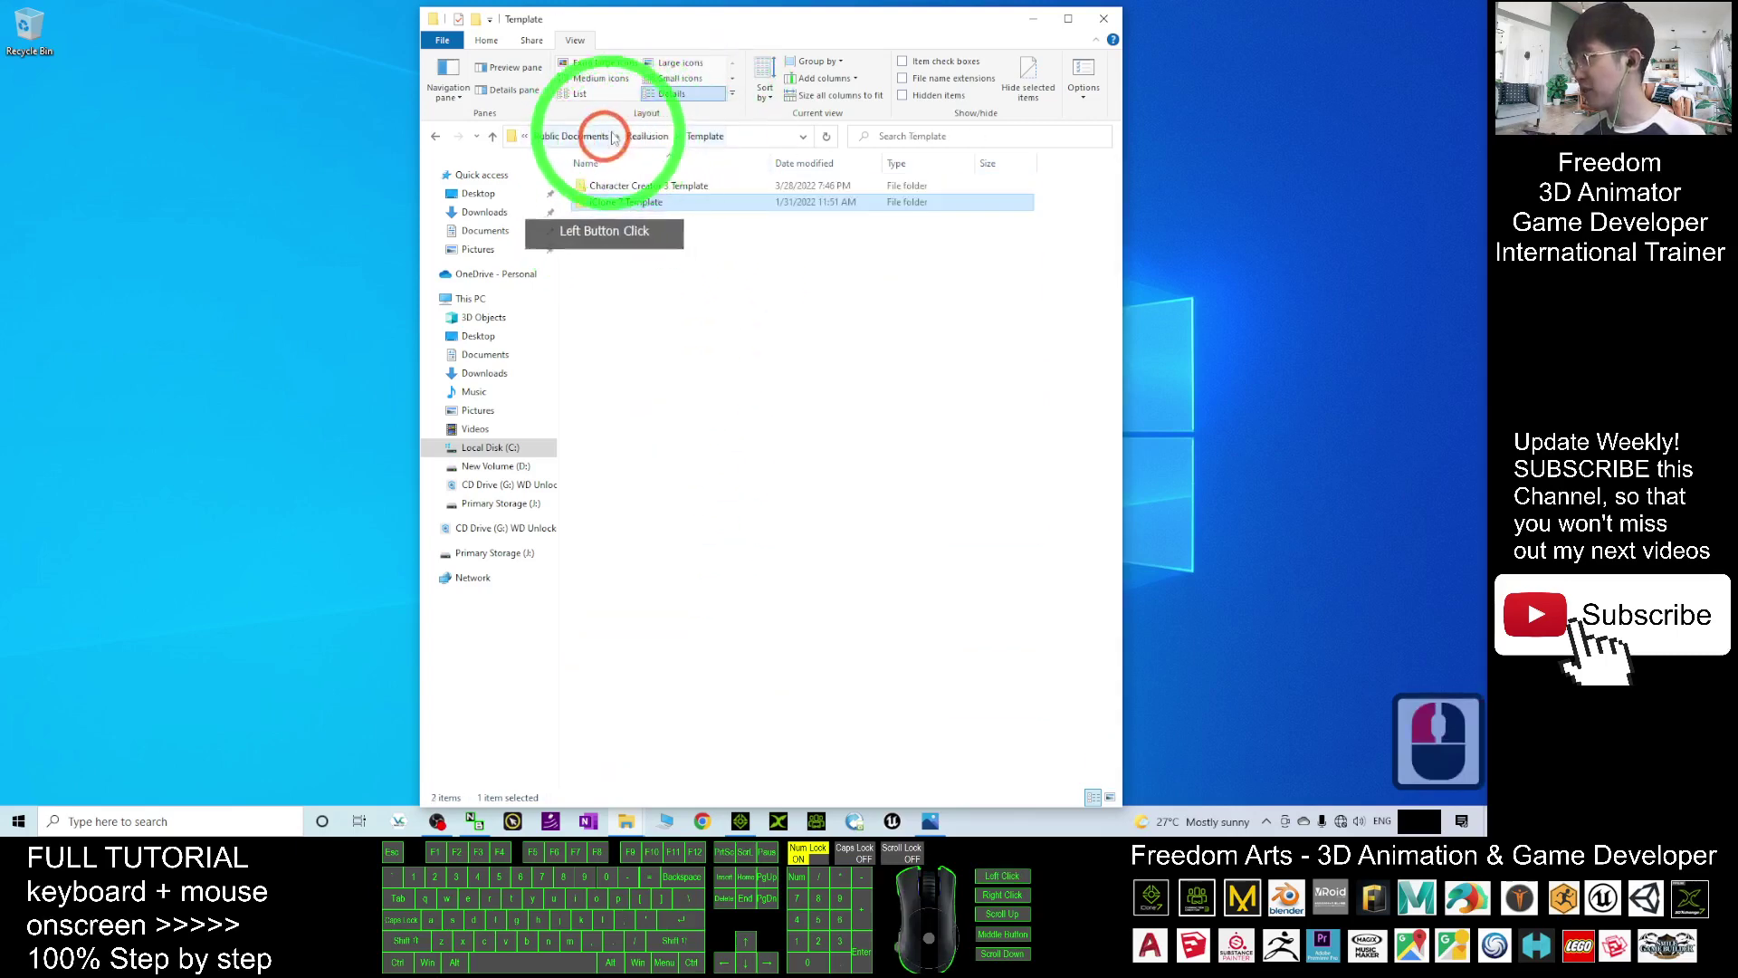
pyautogui.doubleClick(636, 189)
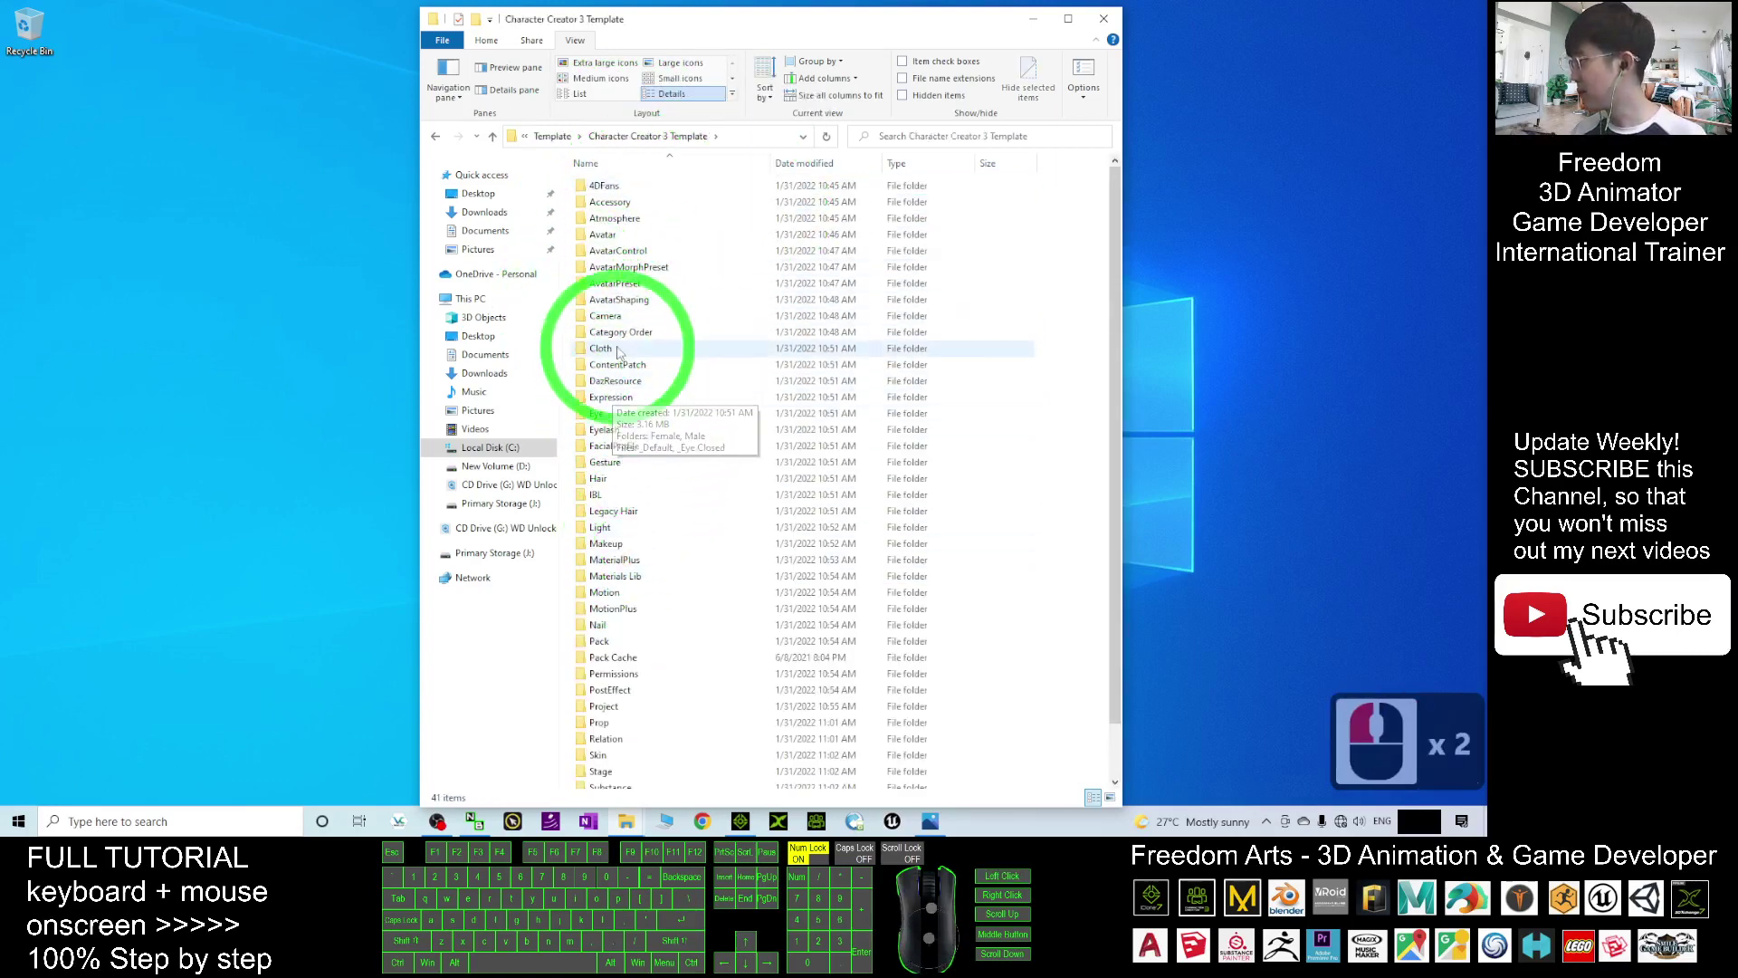
pyautogui.doubleClick(601, 348)
pyautogui.doubleClick(601, 251)
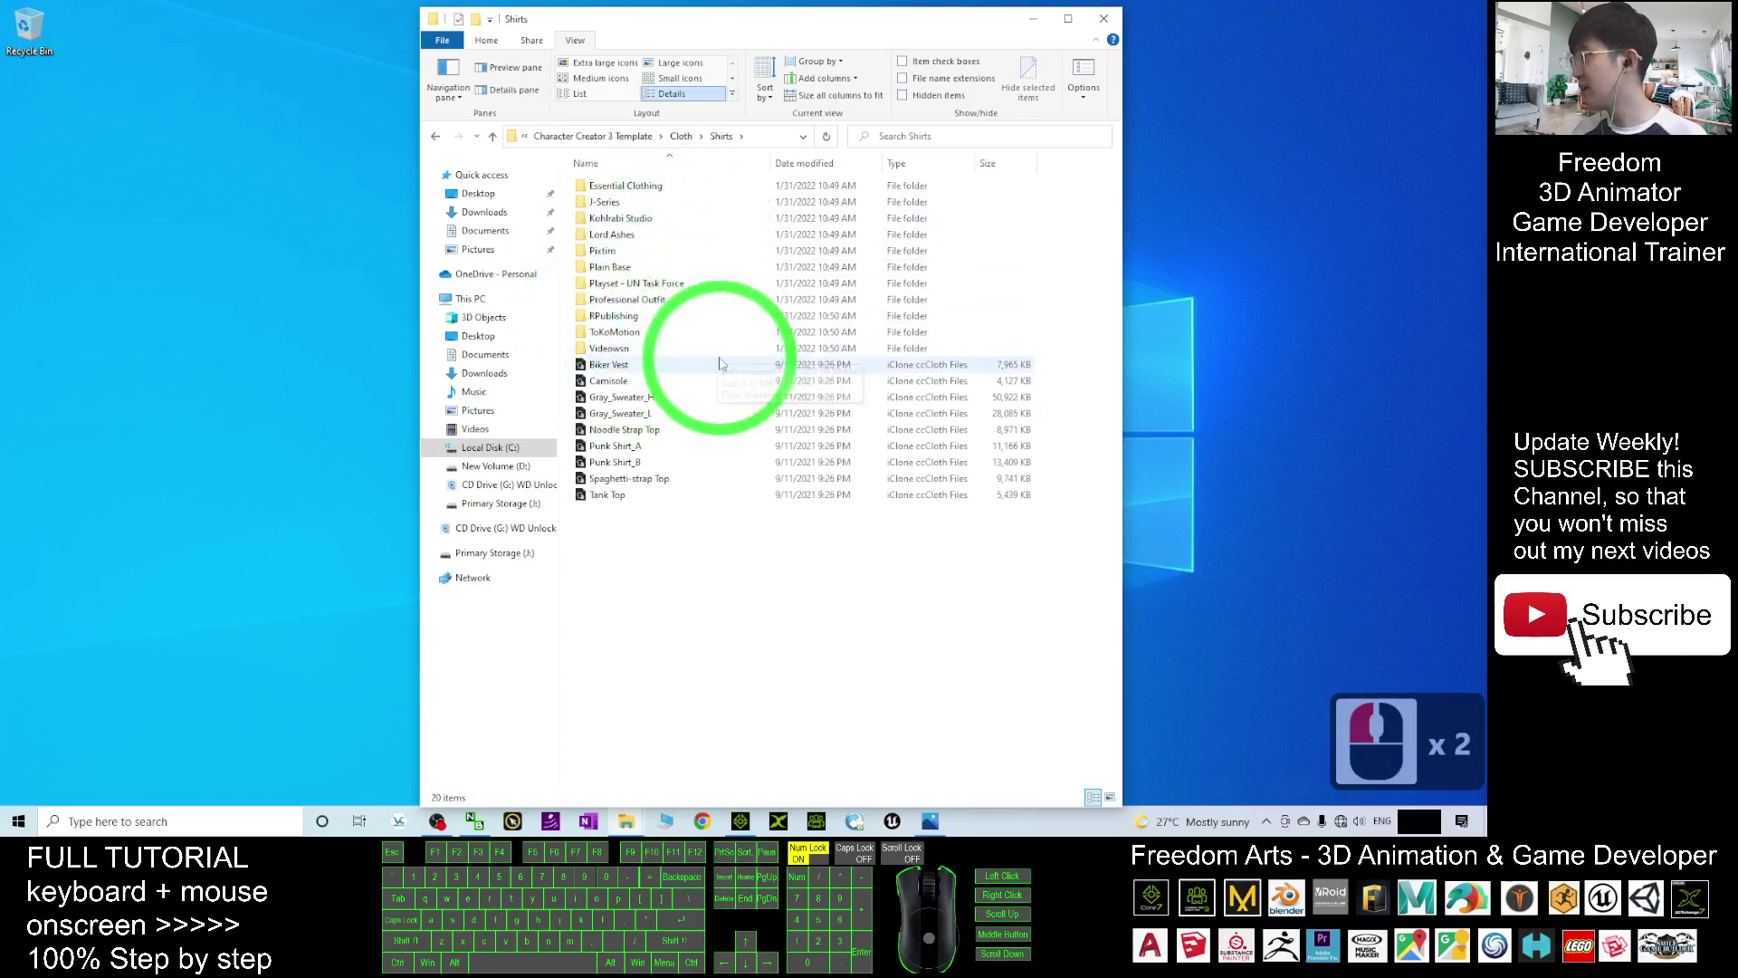
pyautogui.hotkey('alt', 'Left')
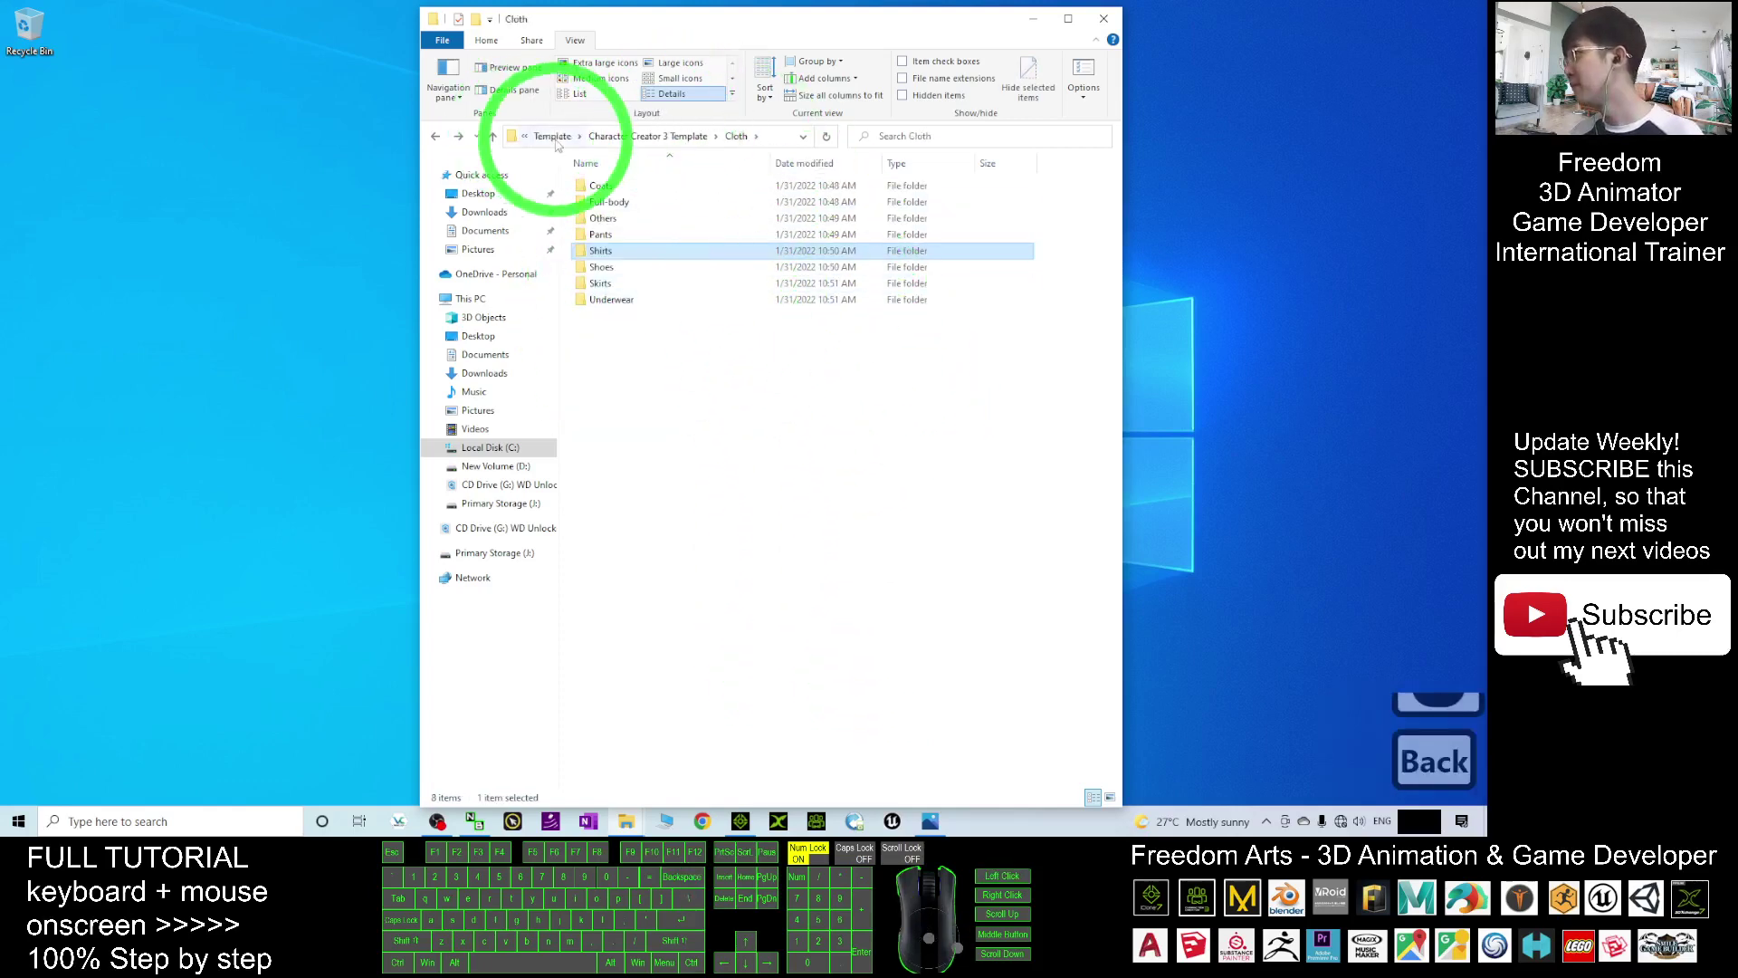
pyautogui.click(493, 137)
# Go back up to Public Documents and check its full path in the address bar.
pyautogui.click(493, 137)
pyautogui.click(493, 137)
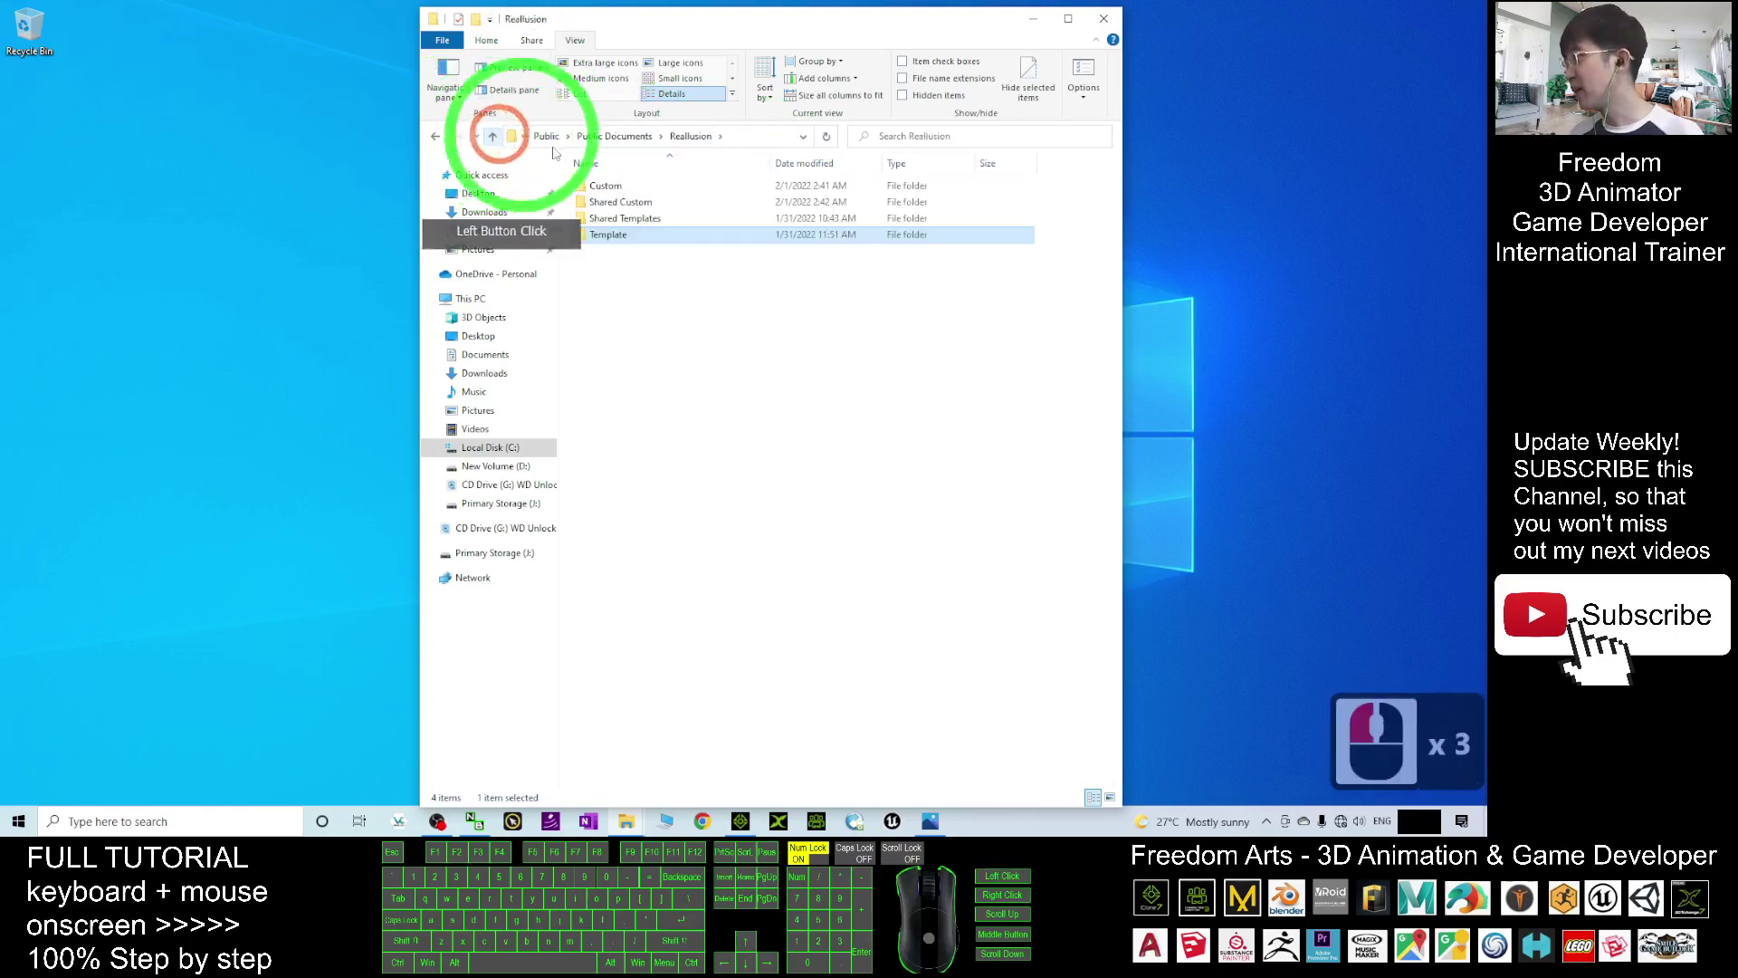
pyautogui.click(612, 137)
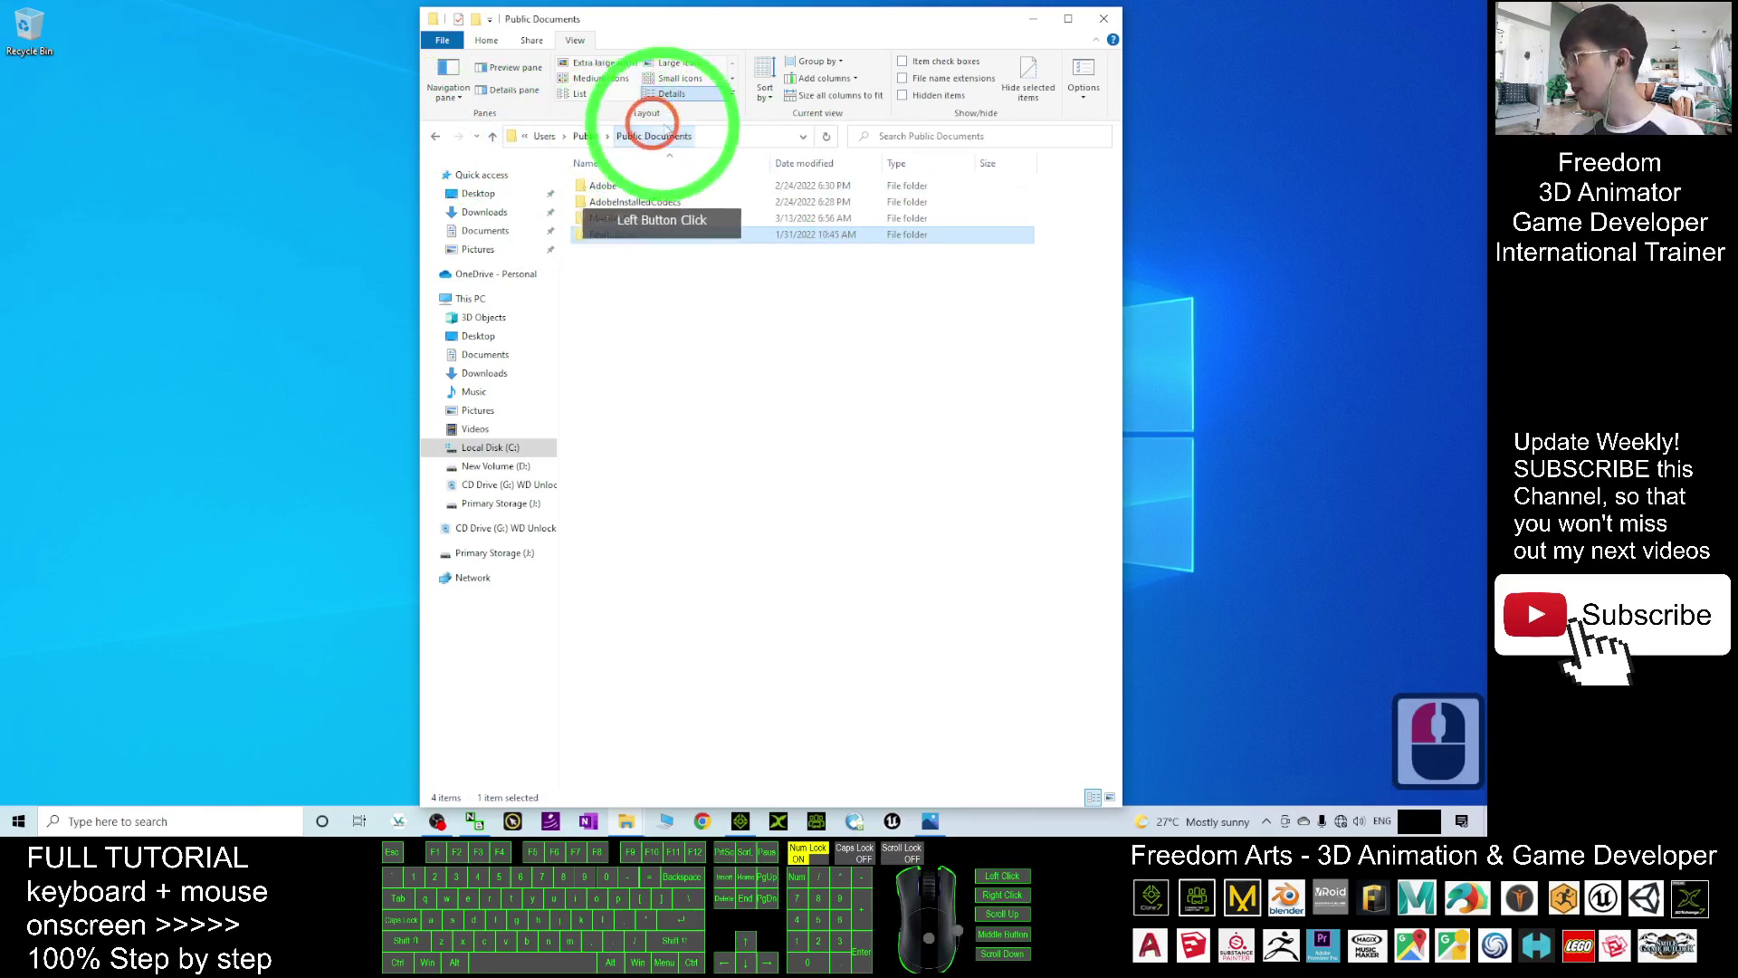
pyautogui.click(684, 137)
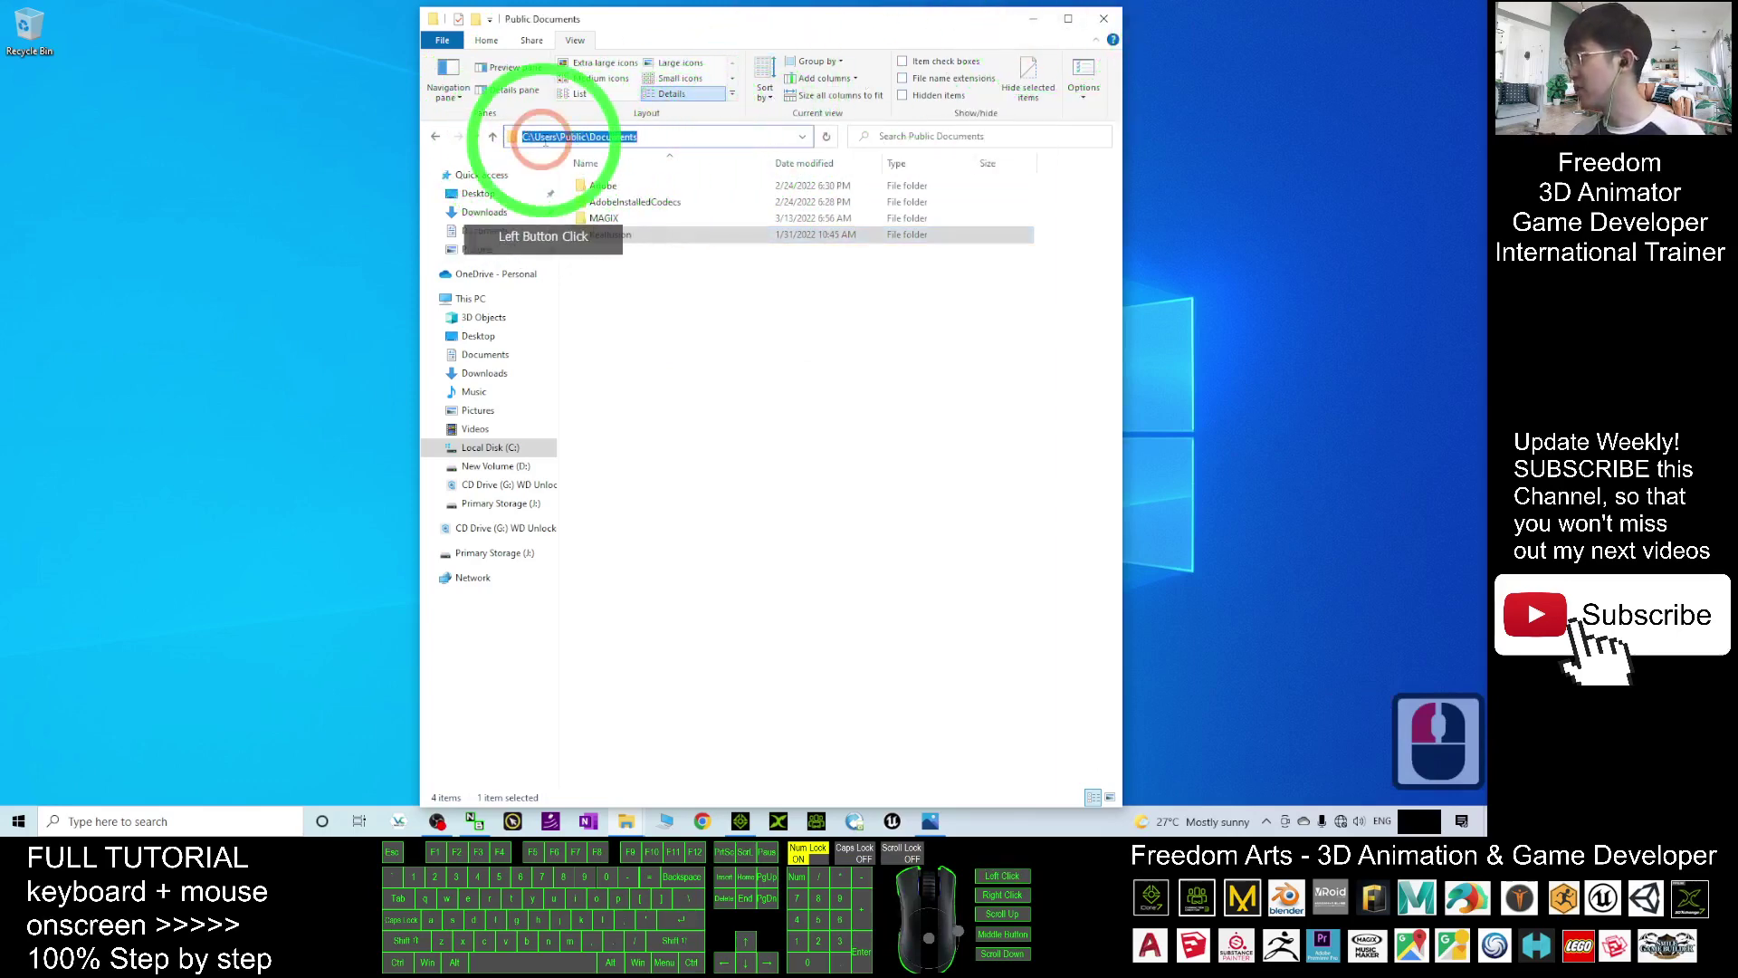
pyautogui.click(687, 137)
pyautogui.click(513, 145)
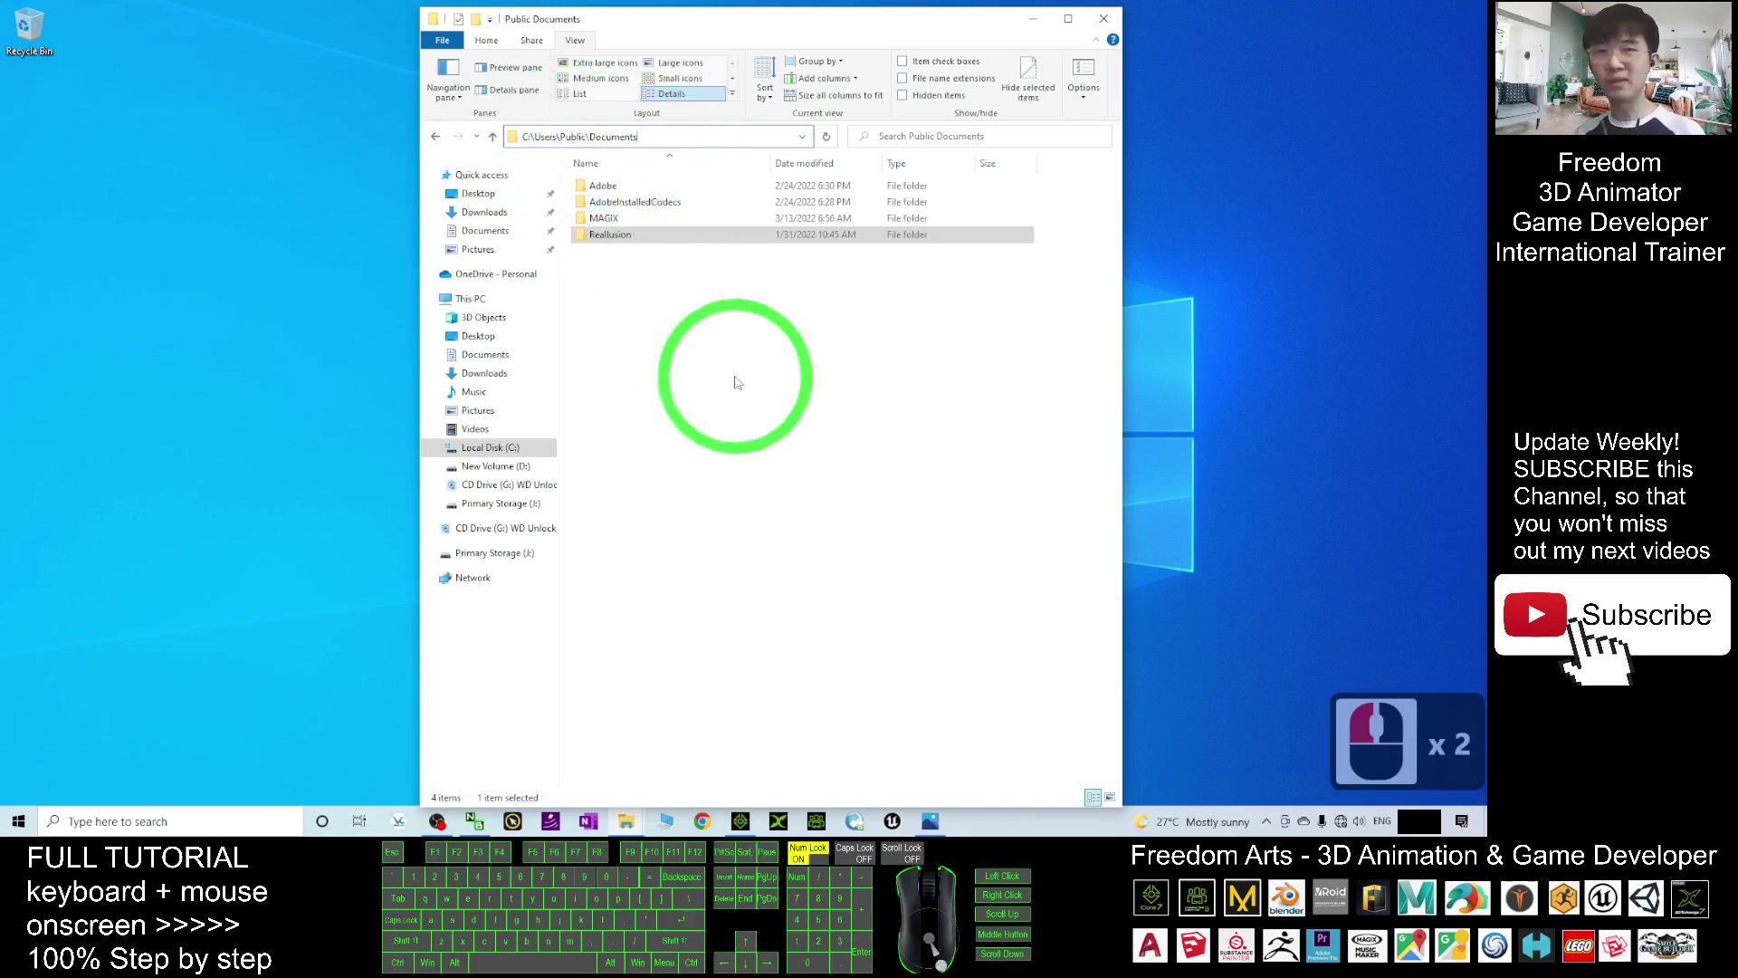
# Copy the Reallusion folder to the clipboard via its right-click menu.
pyautogui.click(604, 237)
pyautogui.click(607, 240)
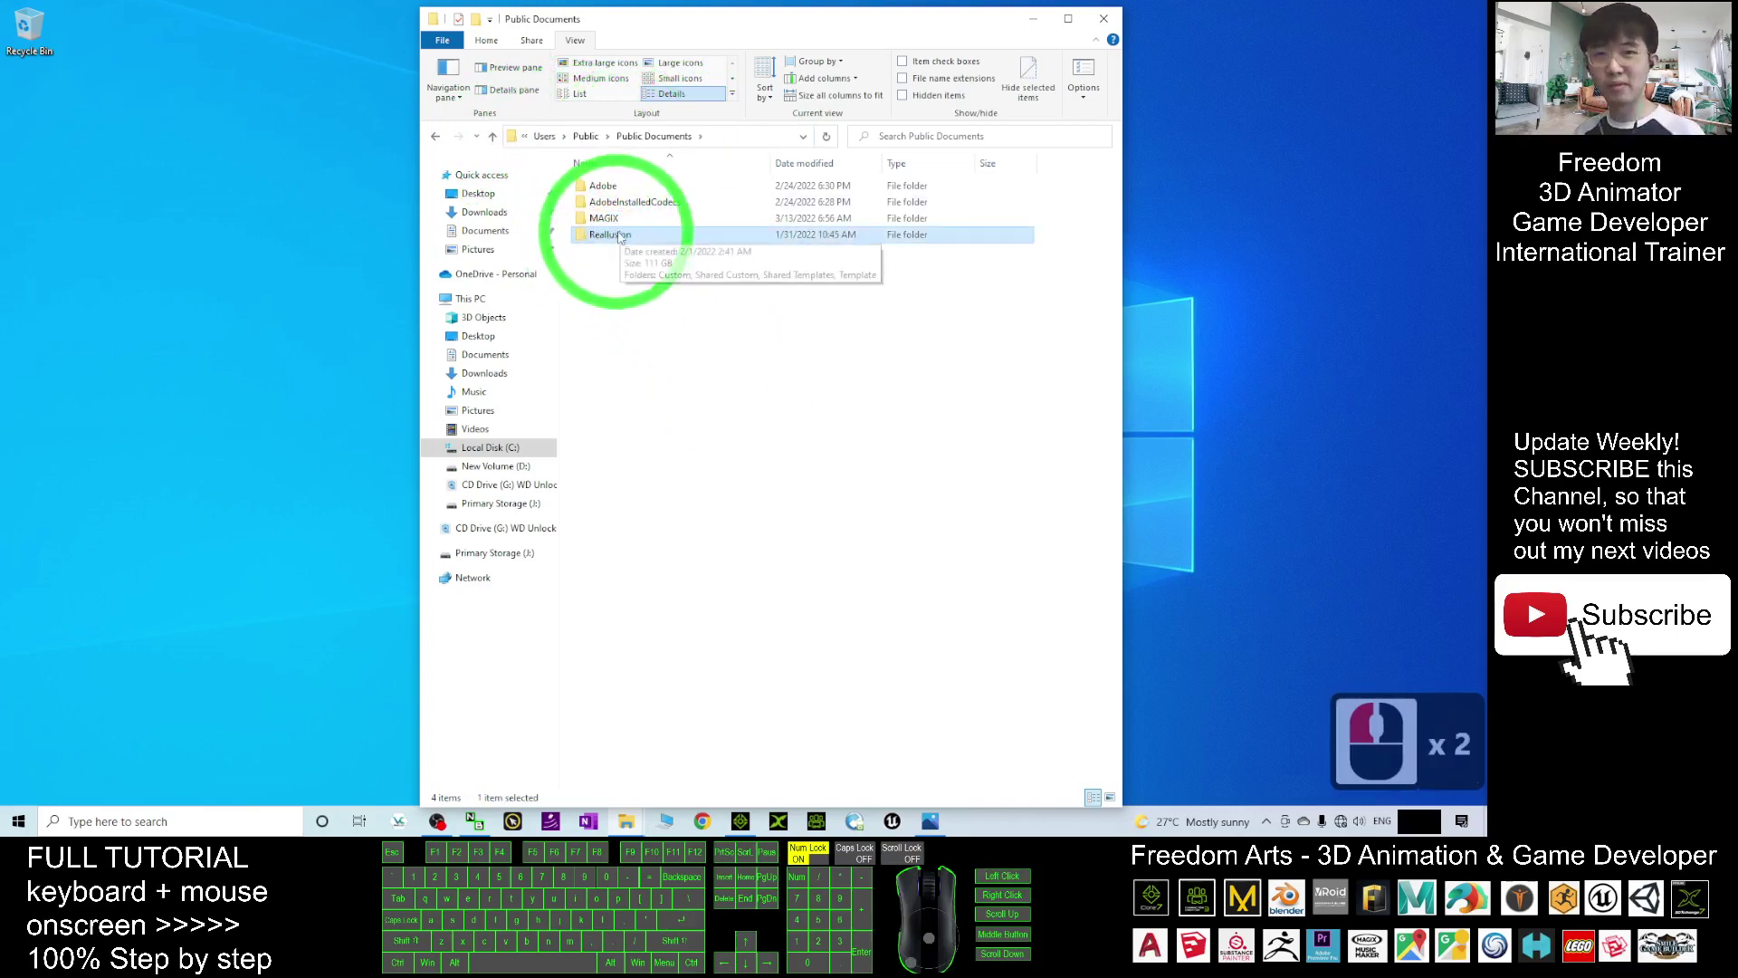
pyautogui.rightClick(609, 238)
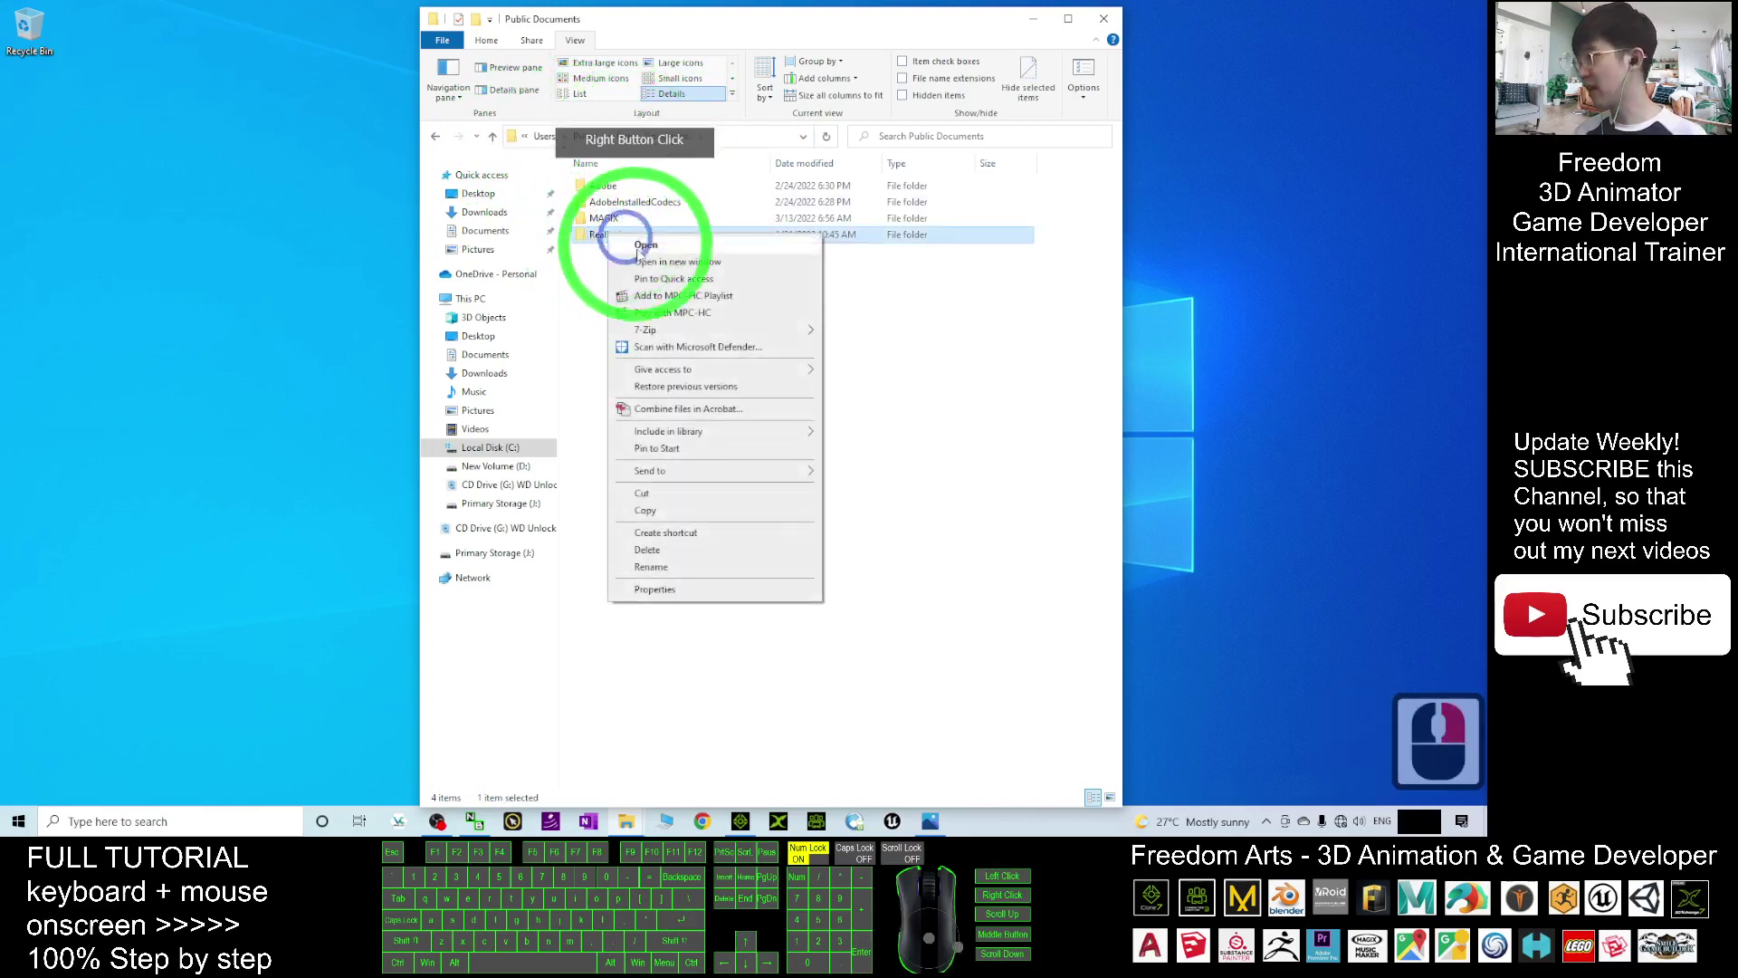
pyautogui.click(648, 509)
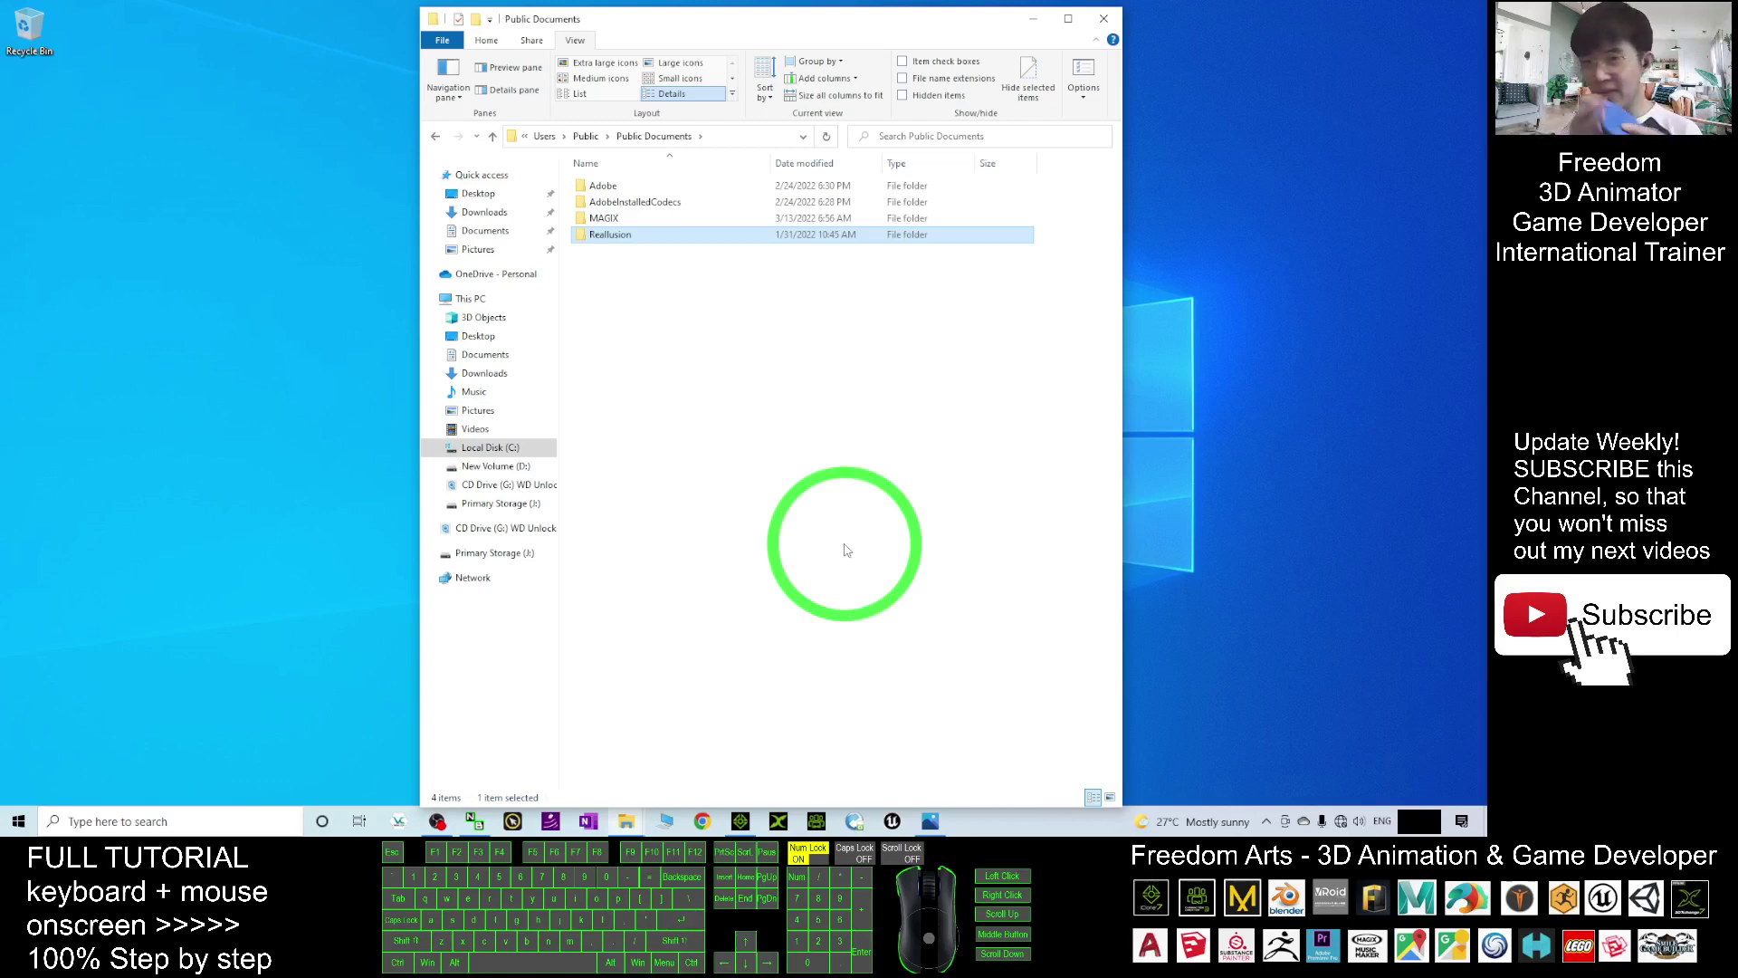
pyautogui.doubleClick(611, 235)
pyautogui.doubleClick(608, 185)
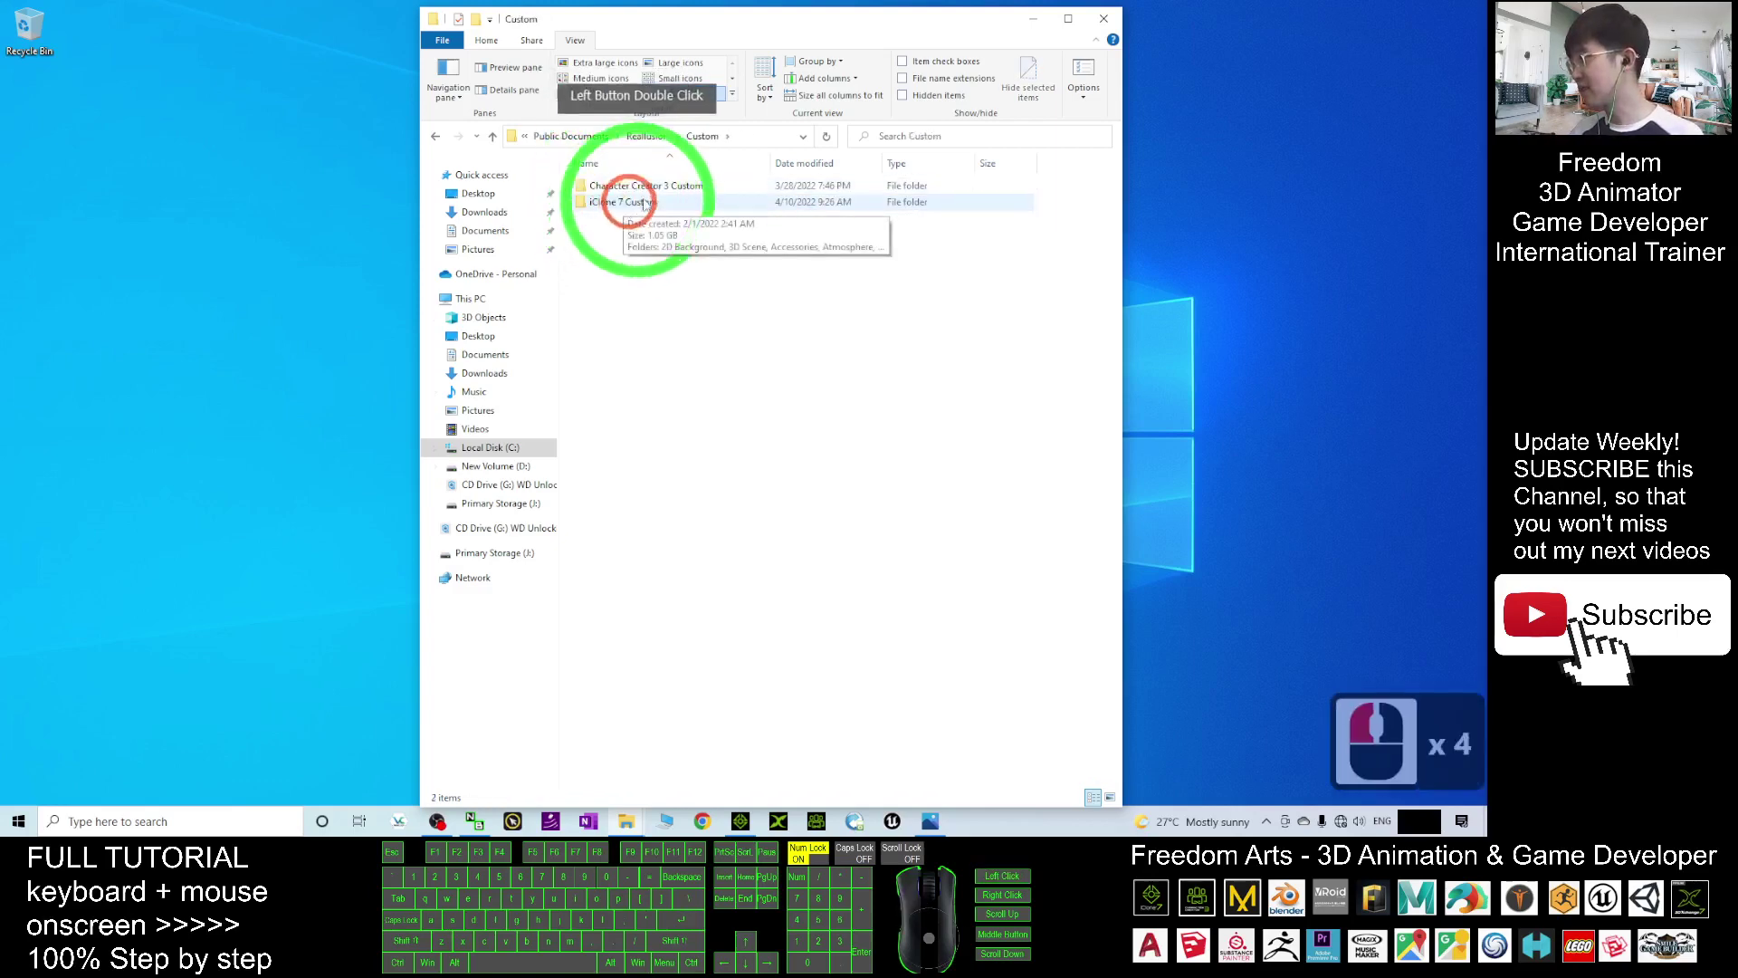
pyautogui.click(616, 202)
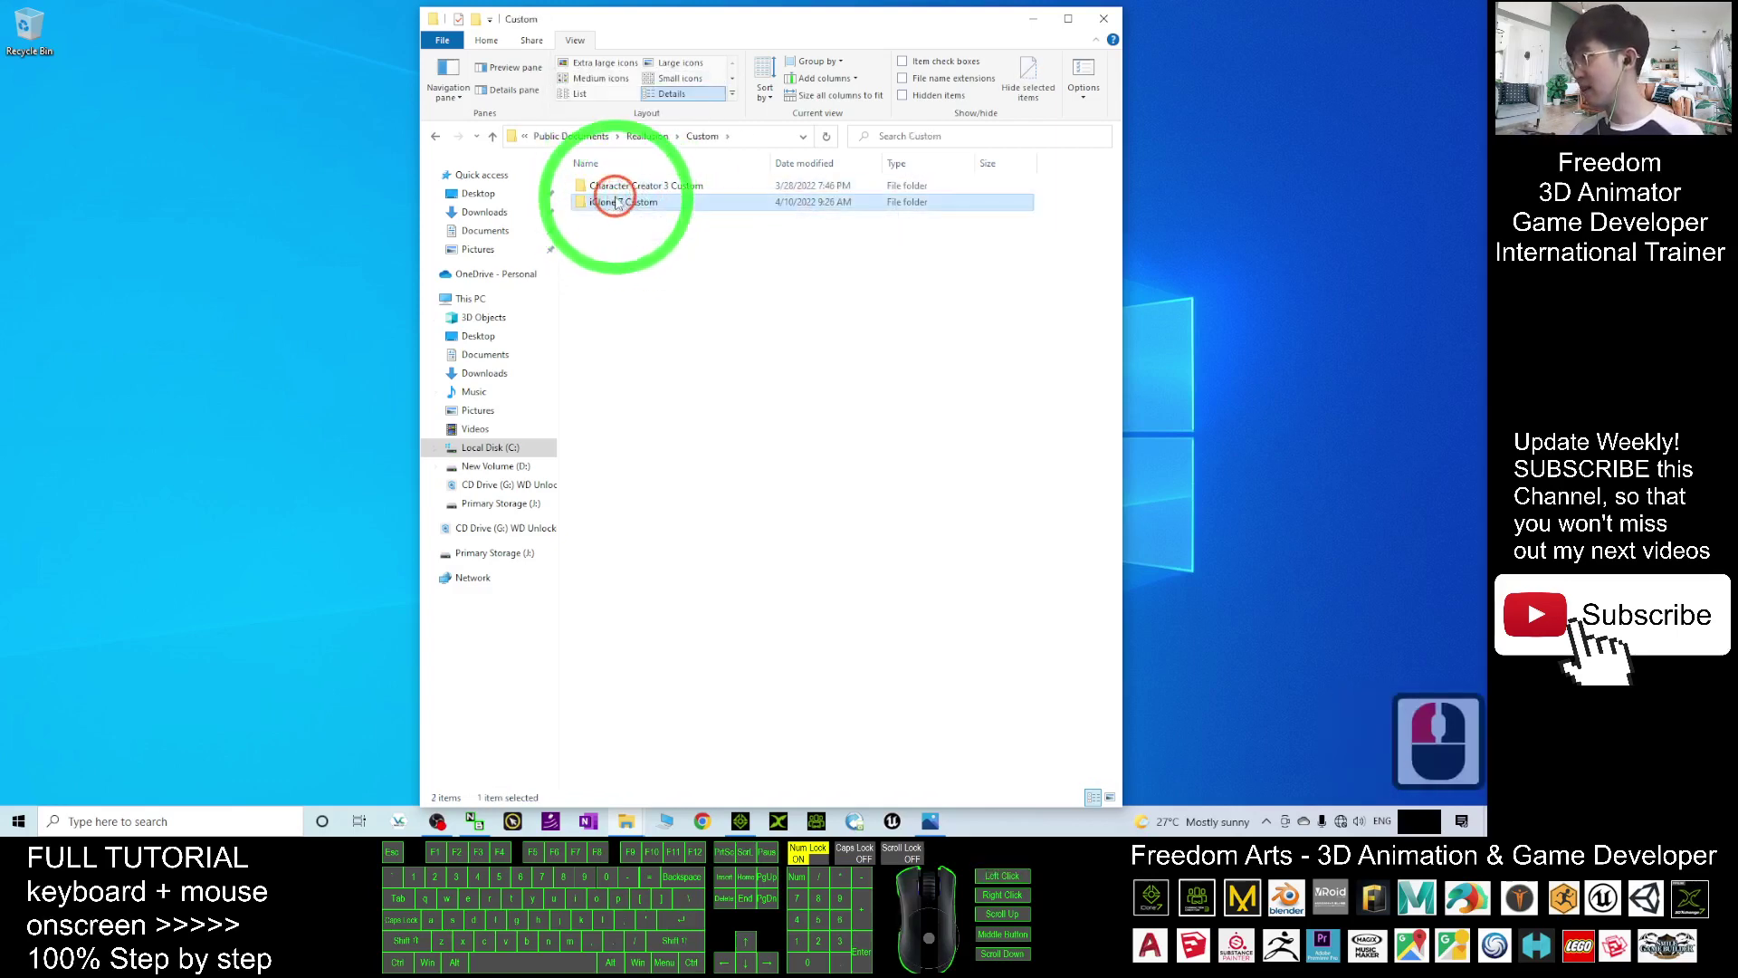
pyautogui.doubleClick(616, 201)
pyautogui.scroll(-5, 745, 434)
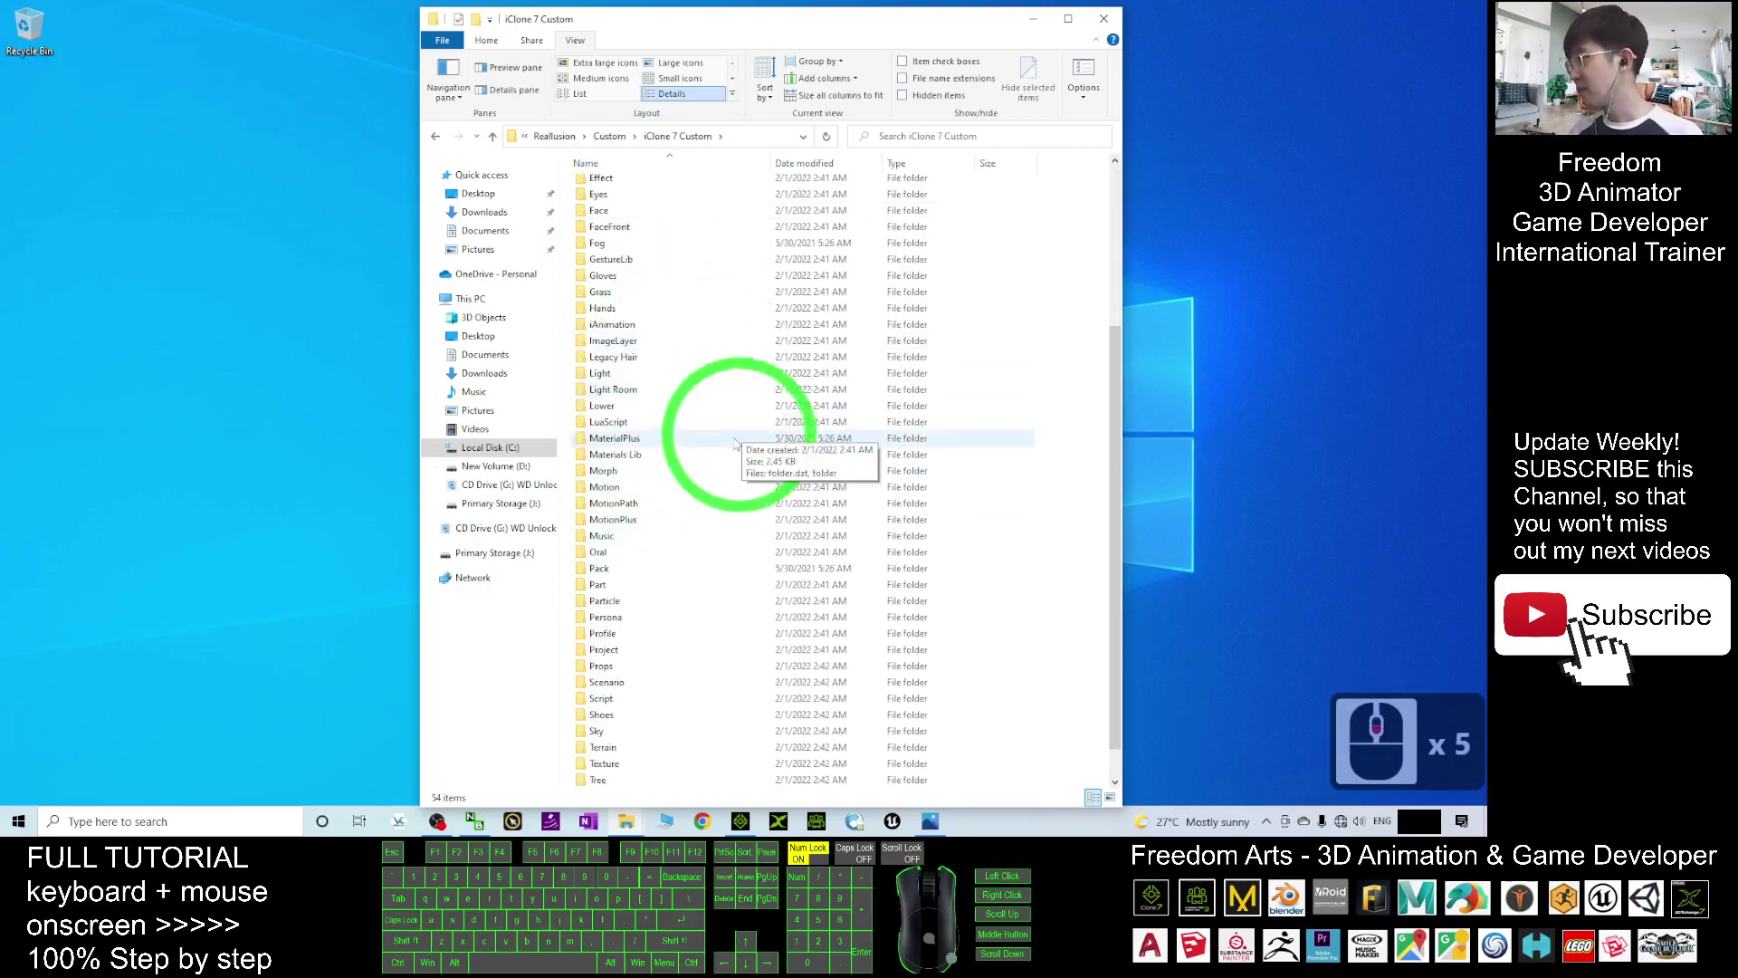
pyautogui.hotkey('alt', 'Left')
pyautogui.hotkey('alt', 'Left')
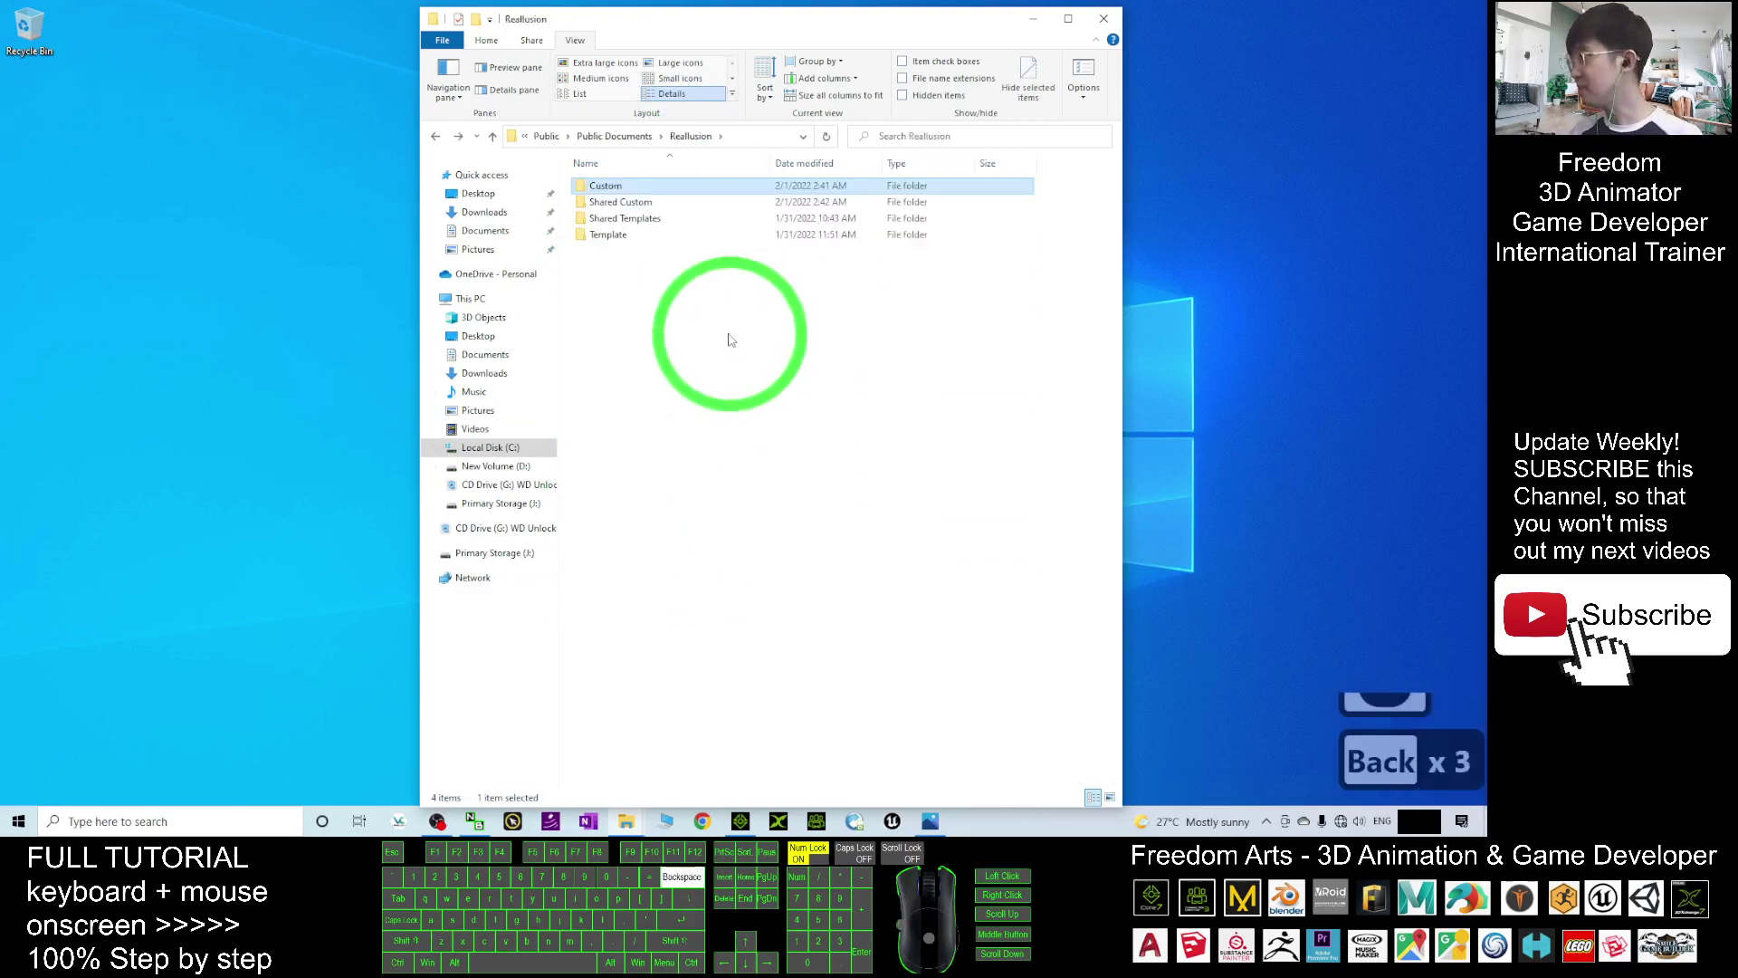
pyautogui.hotkey('alt', 'Left')
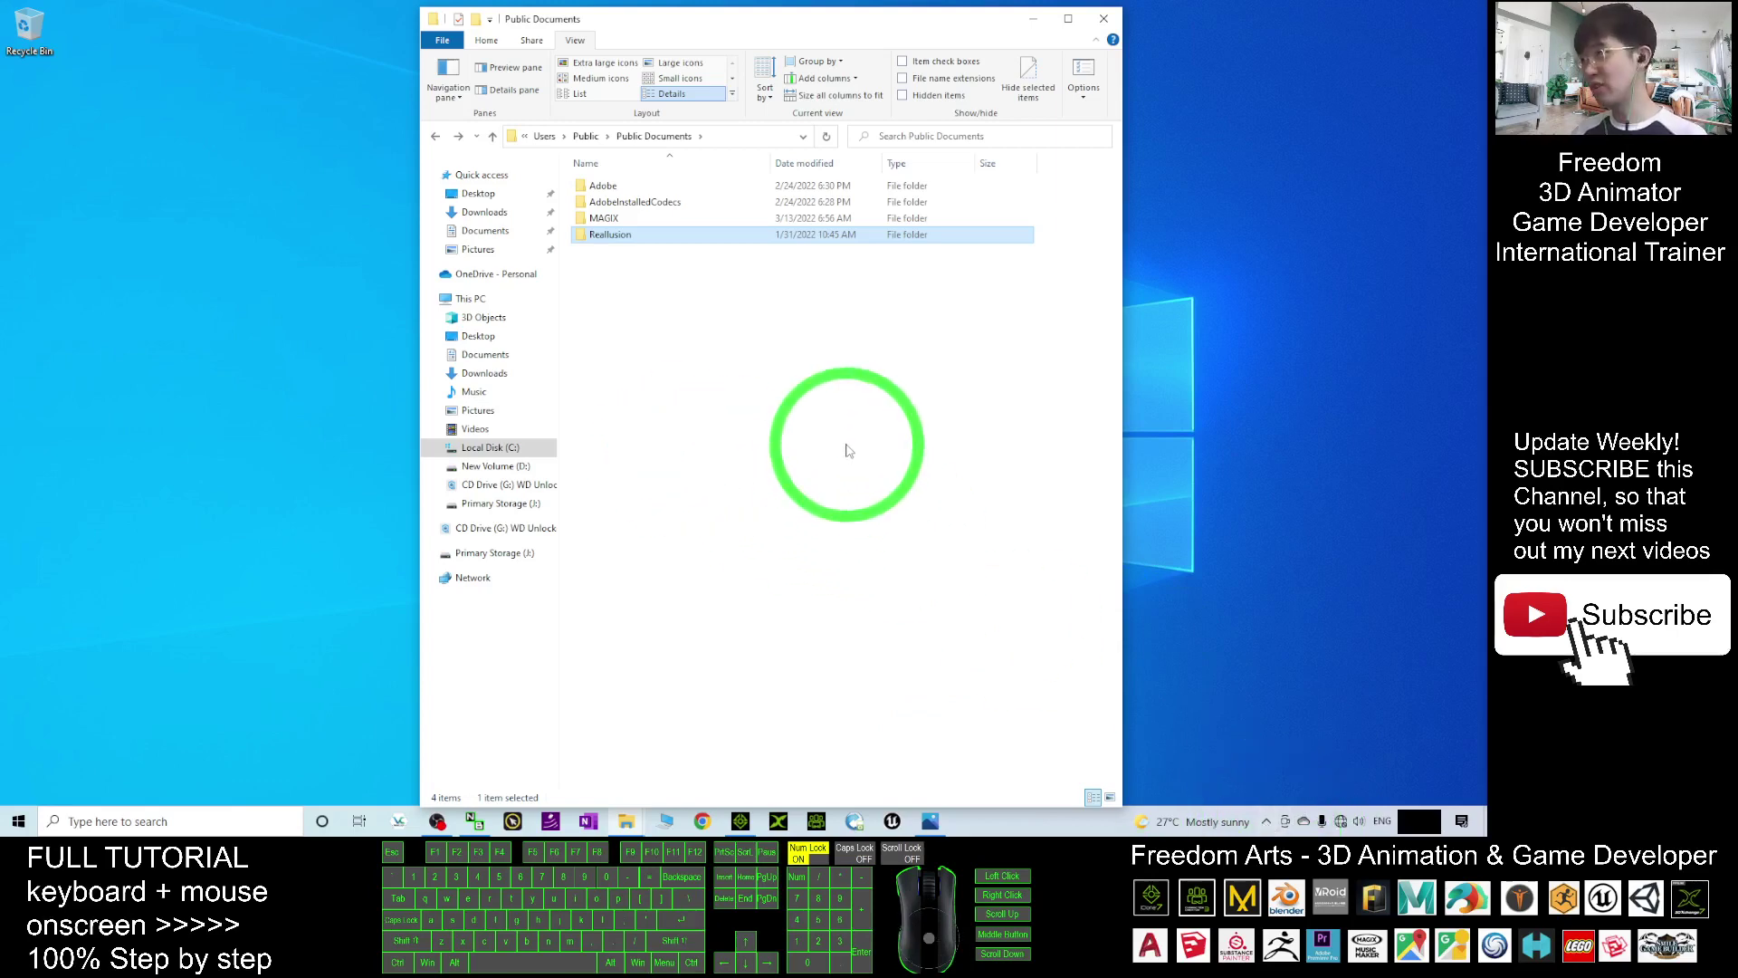
pyautogui.click(604, 237)
pyautogui.click(605, 234)
pyautogui.click(648, 136)
pyautogui.click(748, 400)
pyautogui.click(609, 235)
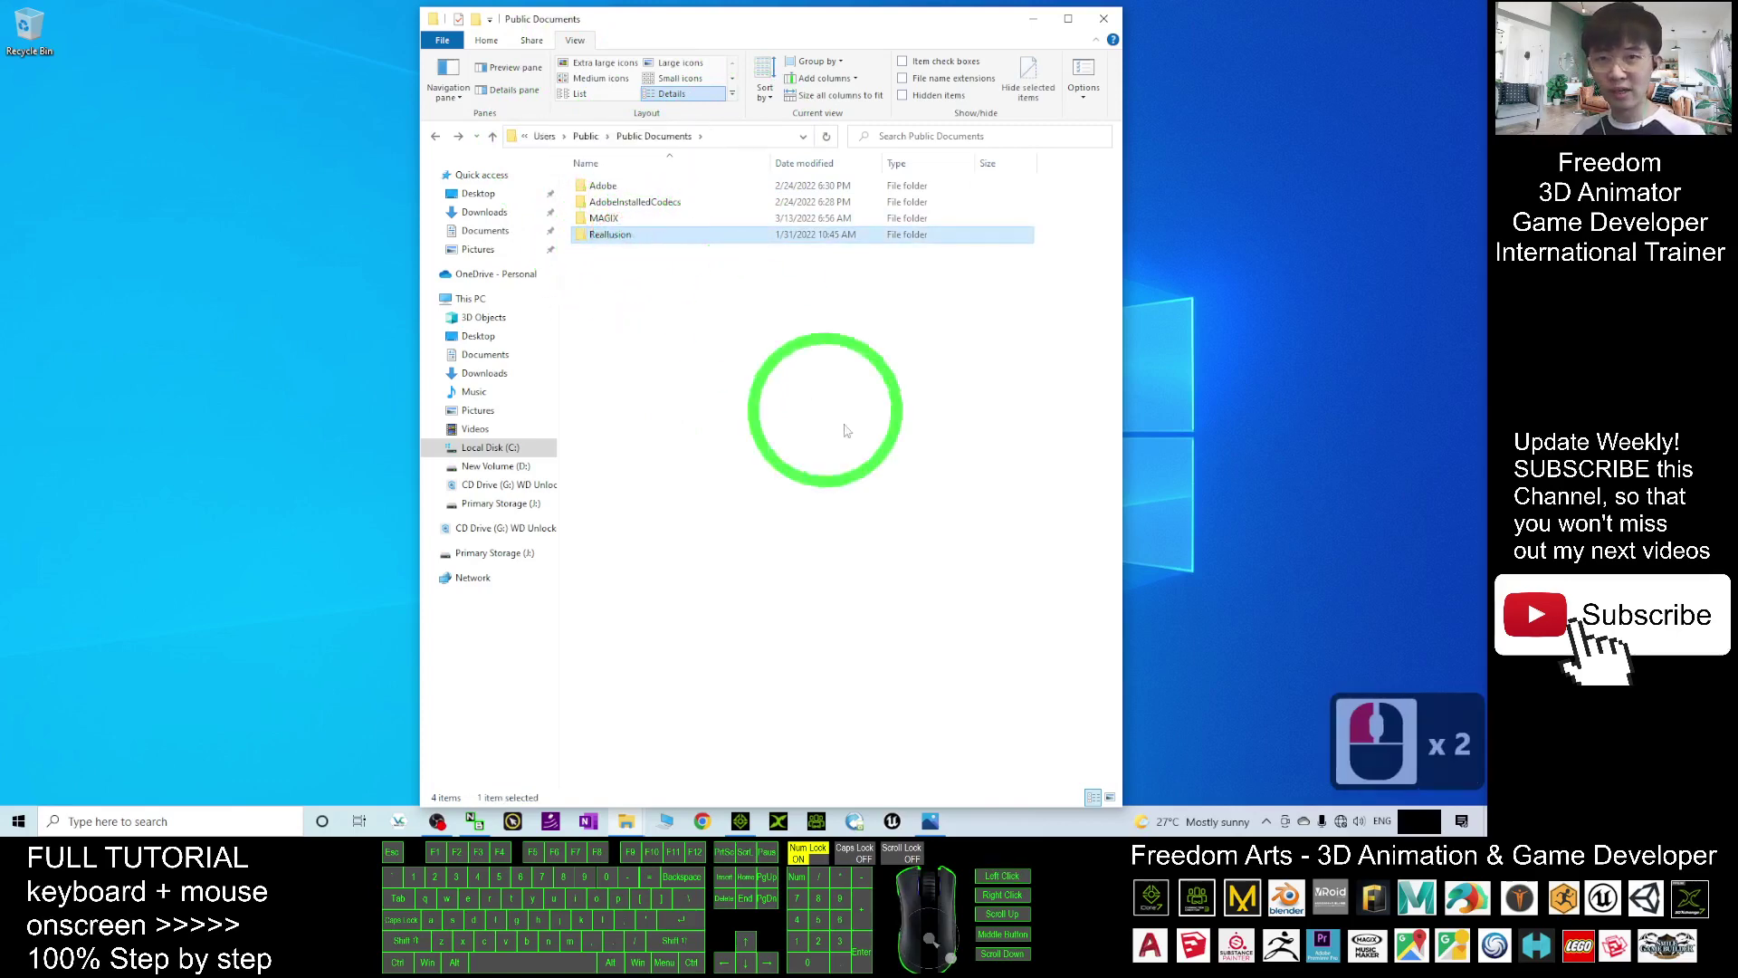
pyautogui.click(697, 269)
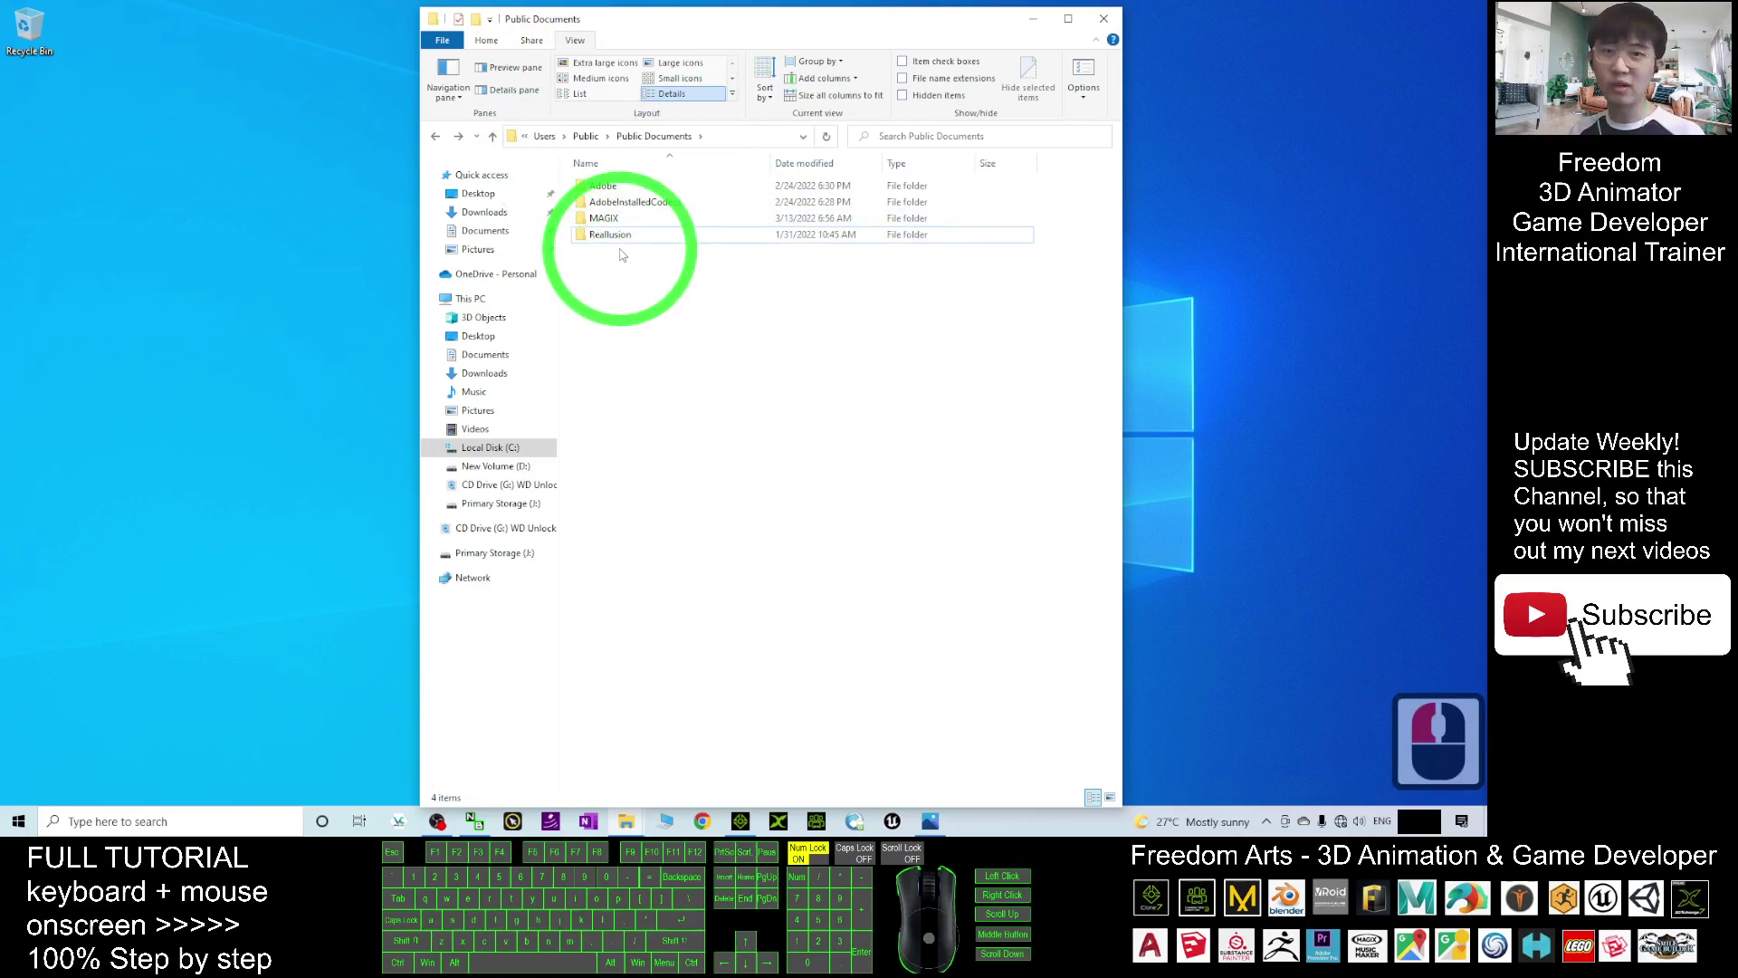
pyautogui.click(776, 453)
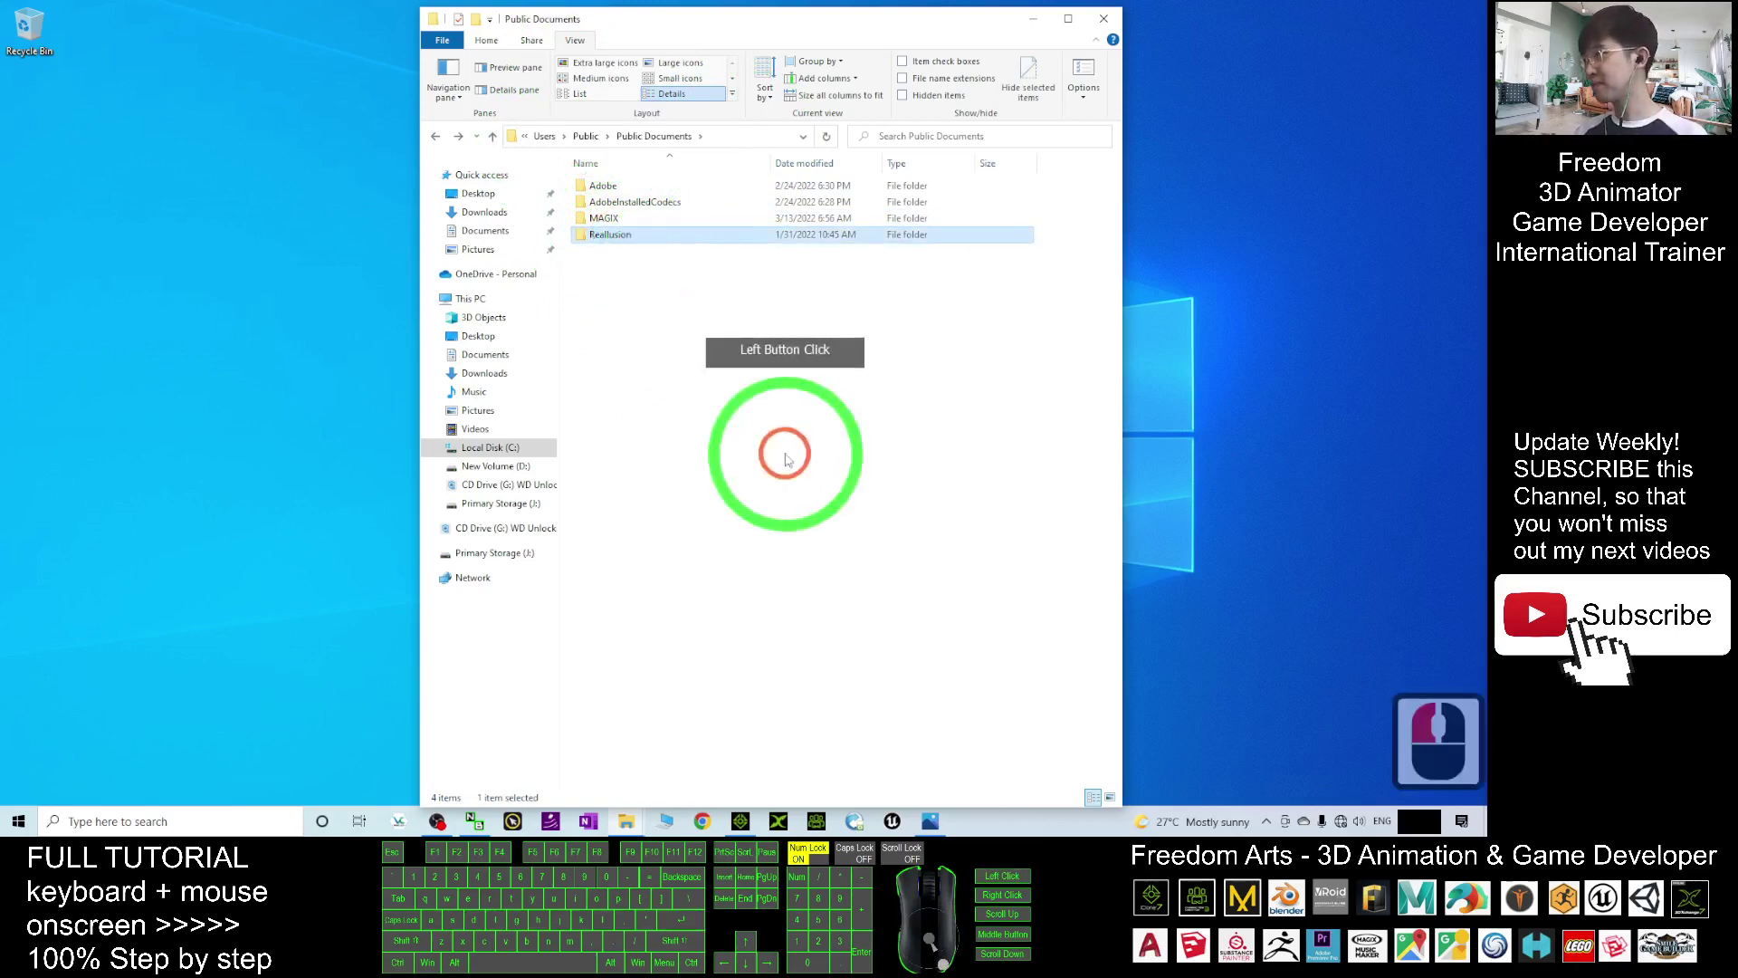
pyautogui.click(629, 235)
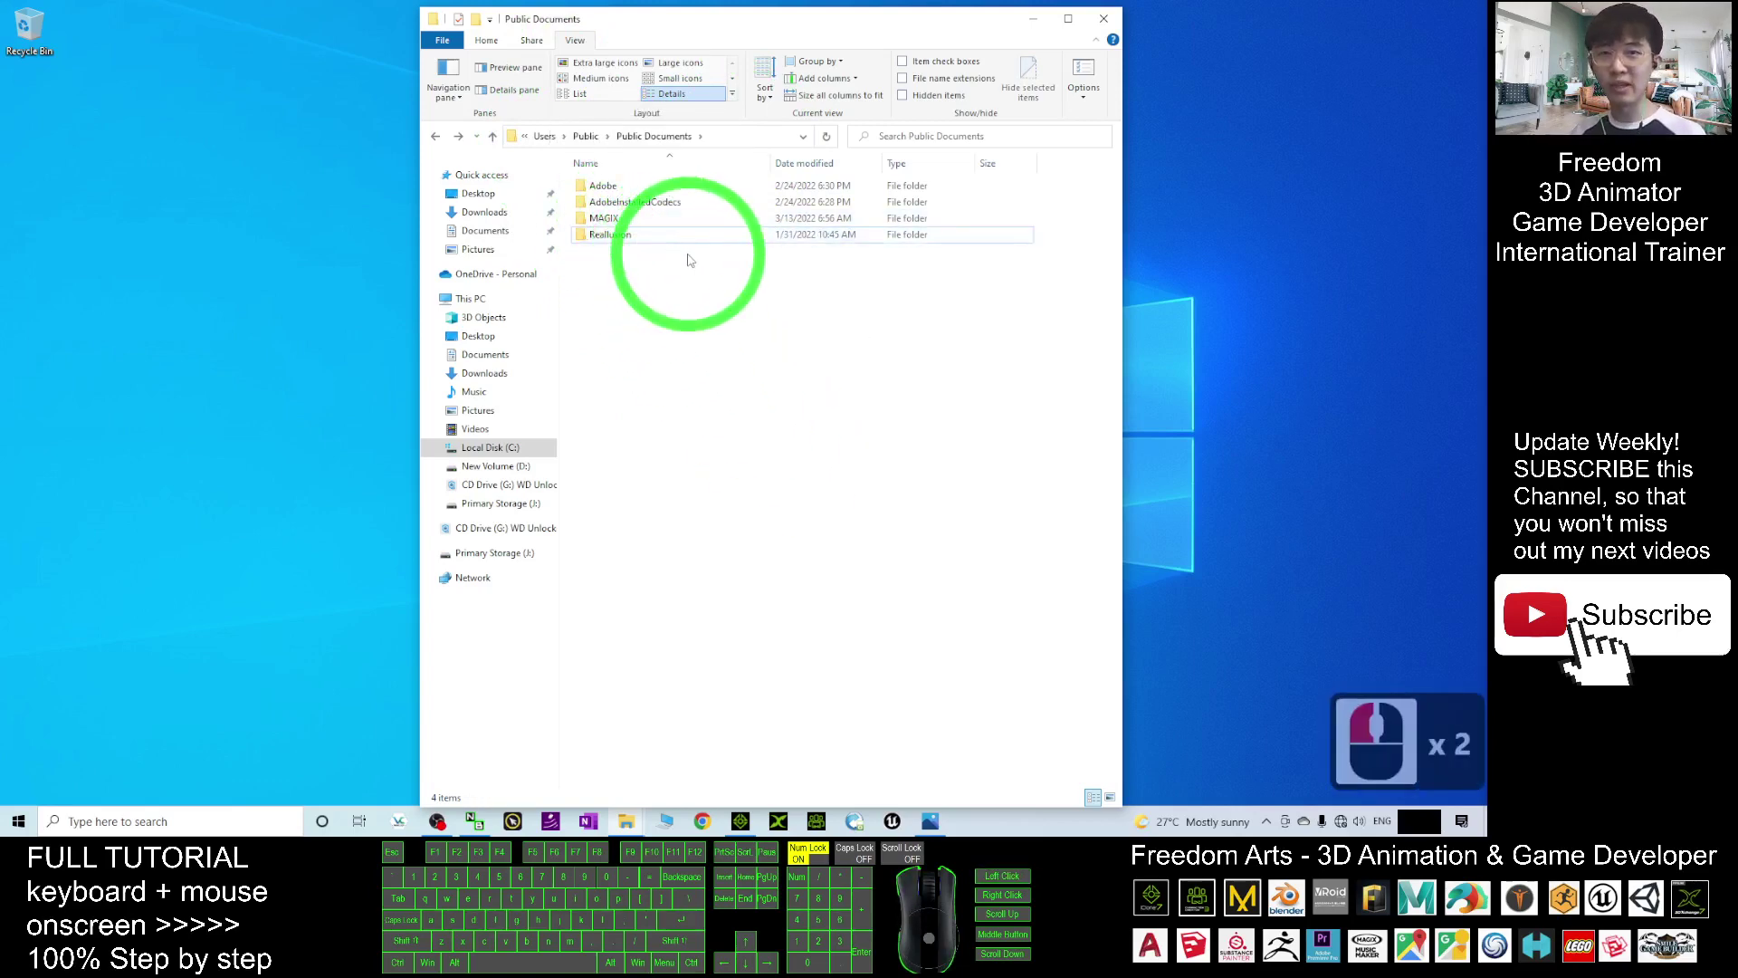
pyautogui.click(617, 243)
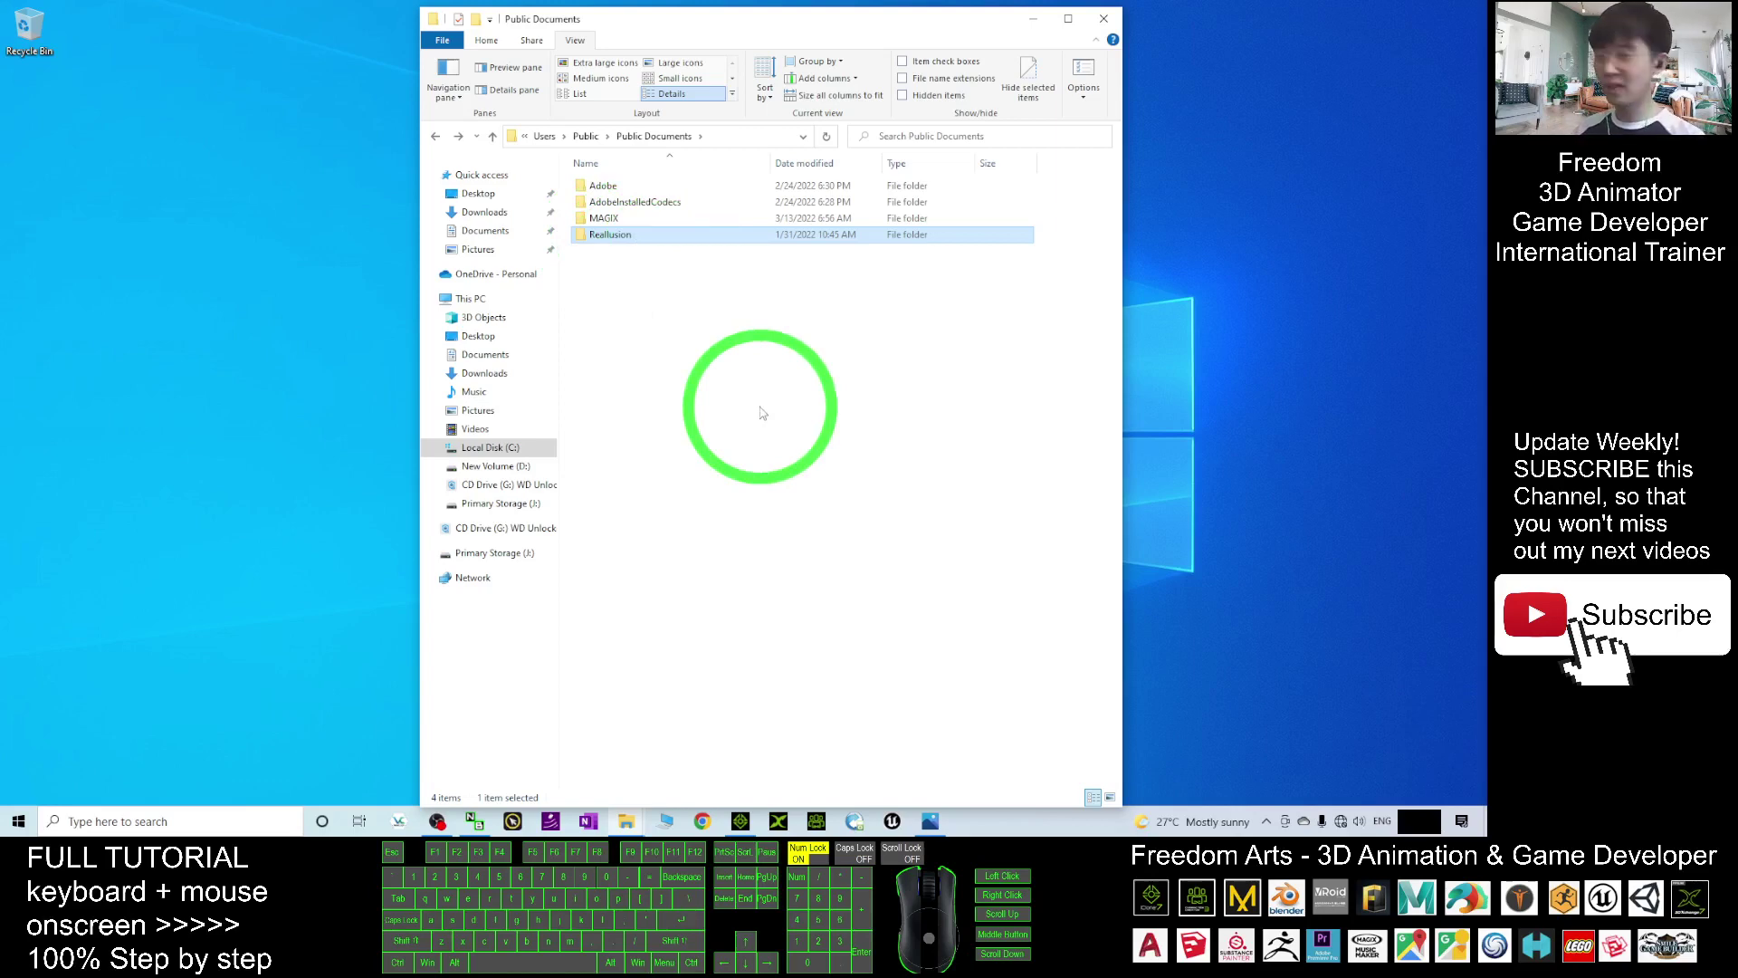
pyautogui.click(711, 314)
pyautogui.click(627, 237)
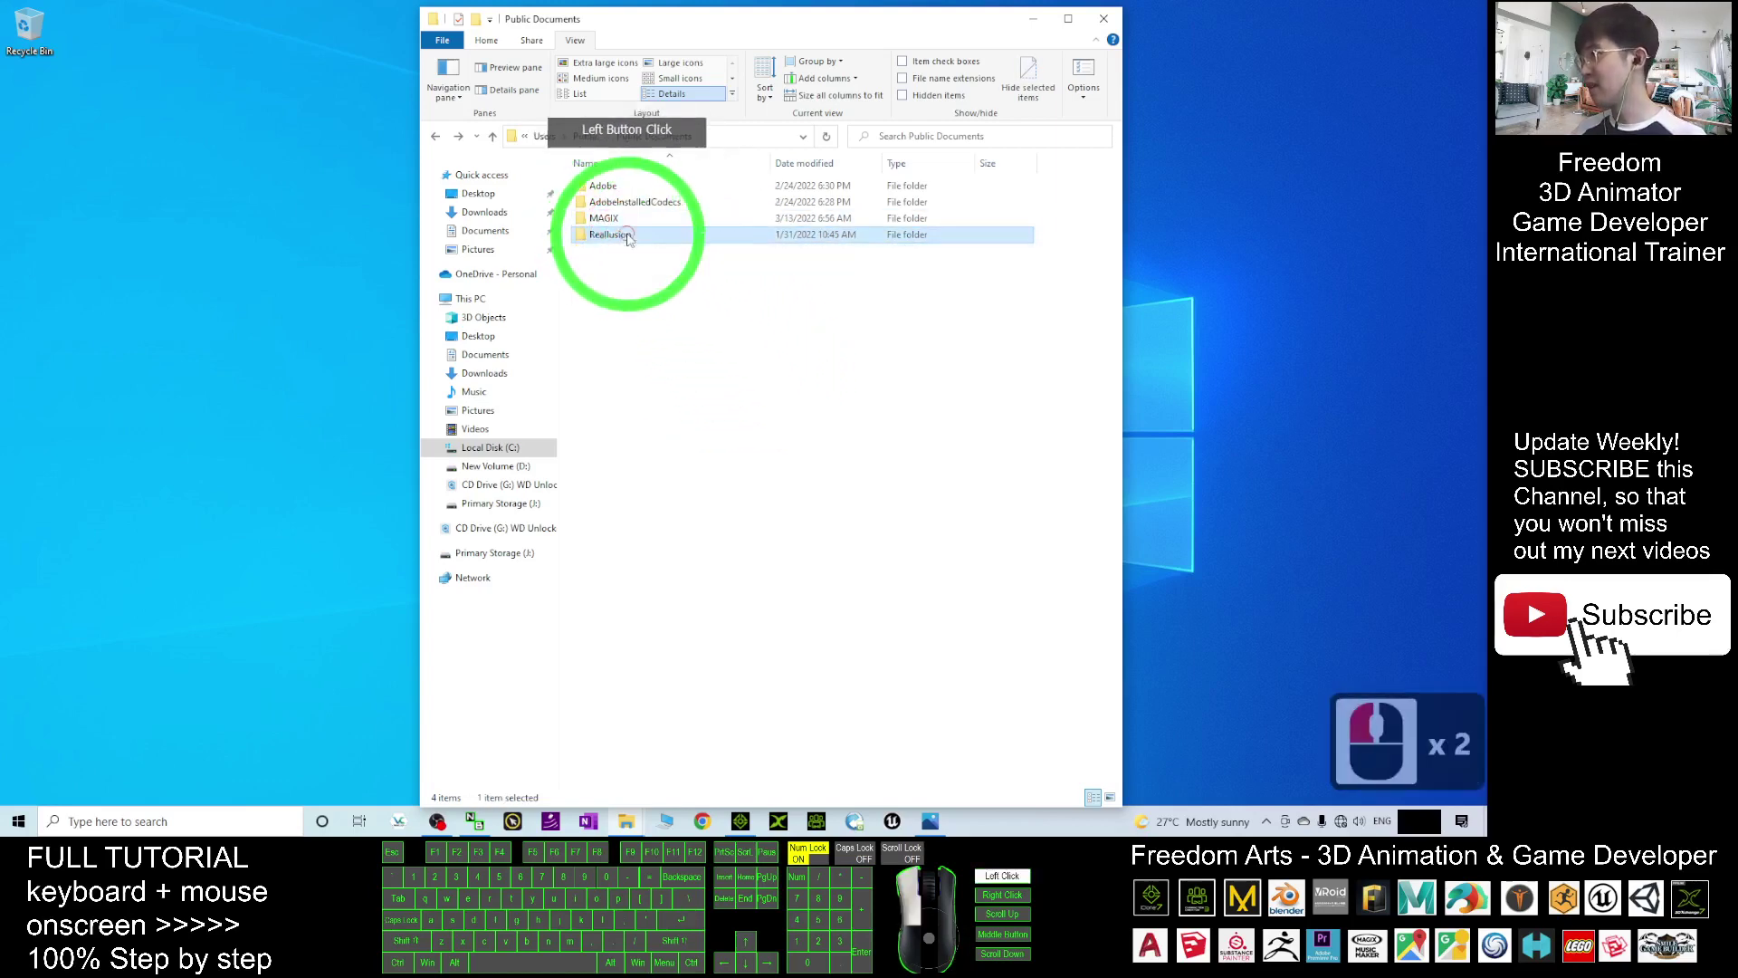
pyautogui.click(718, 342)
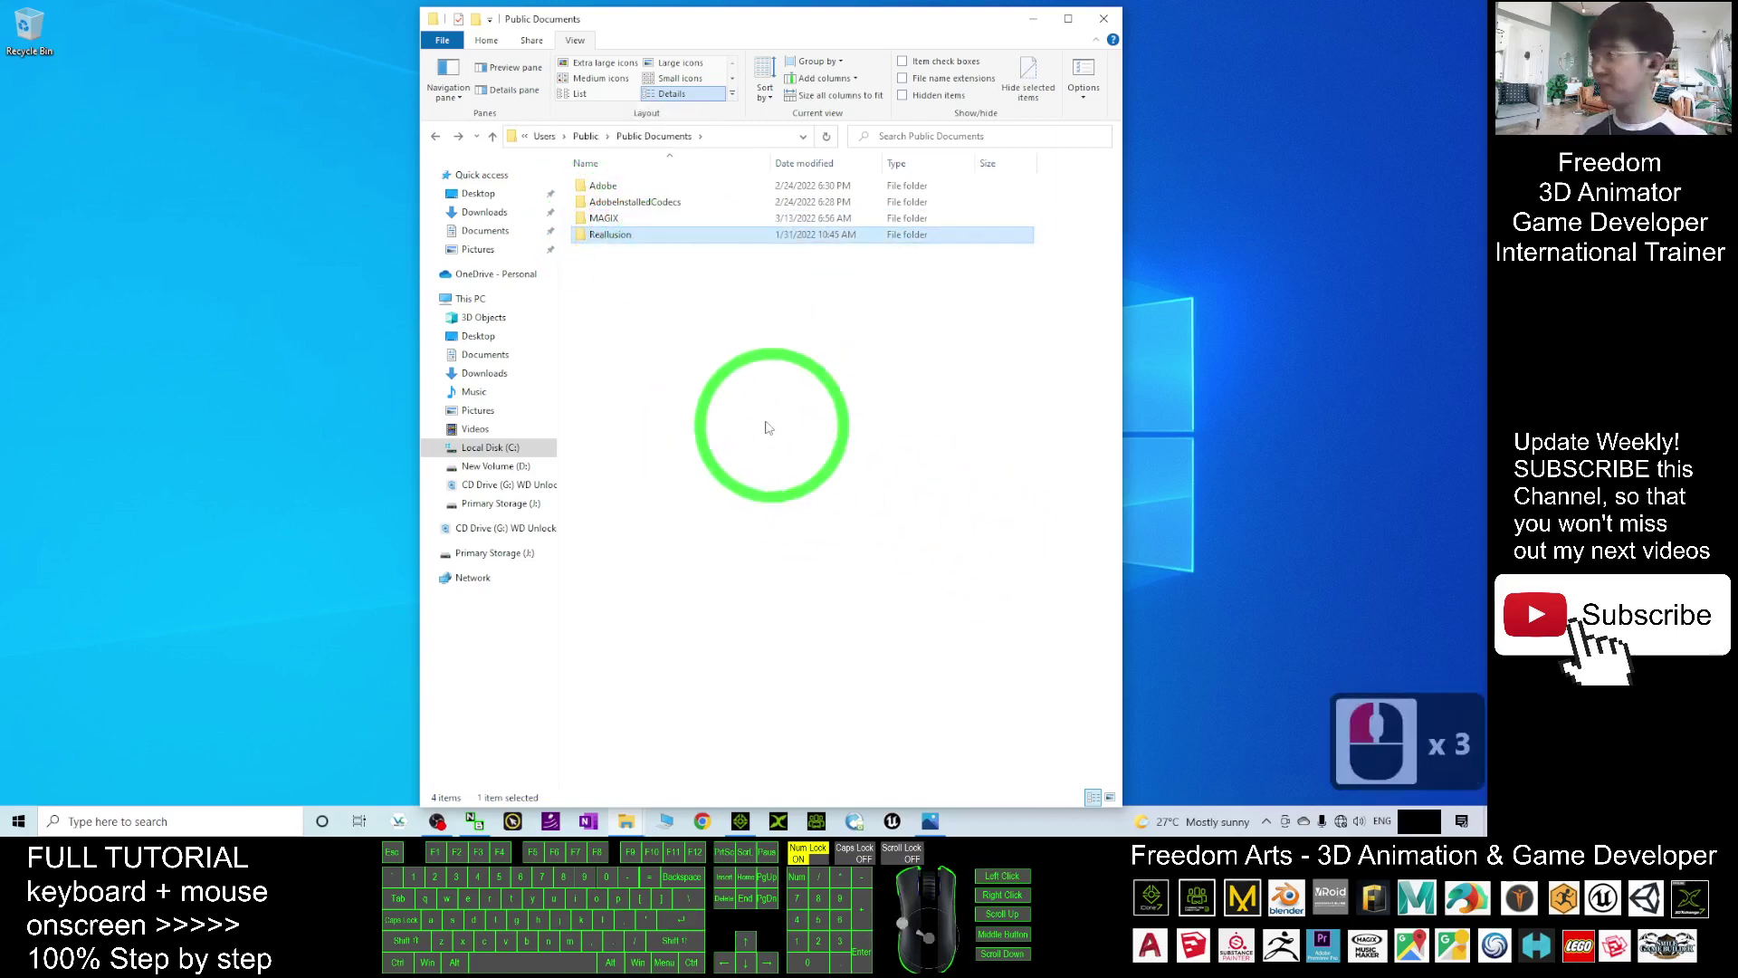
pyautogui.click(621, 253)
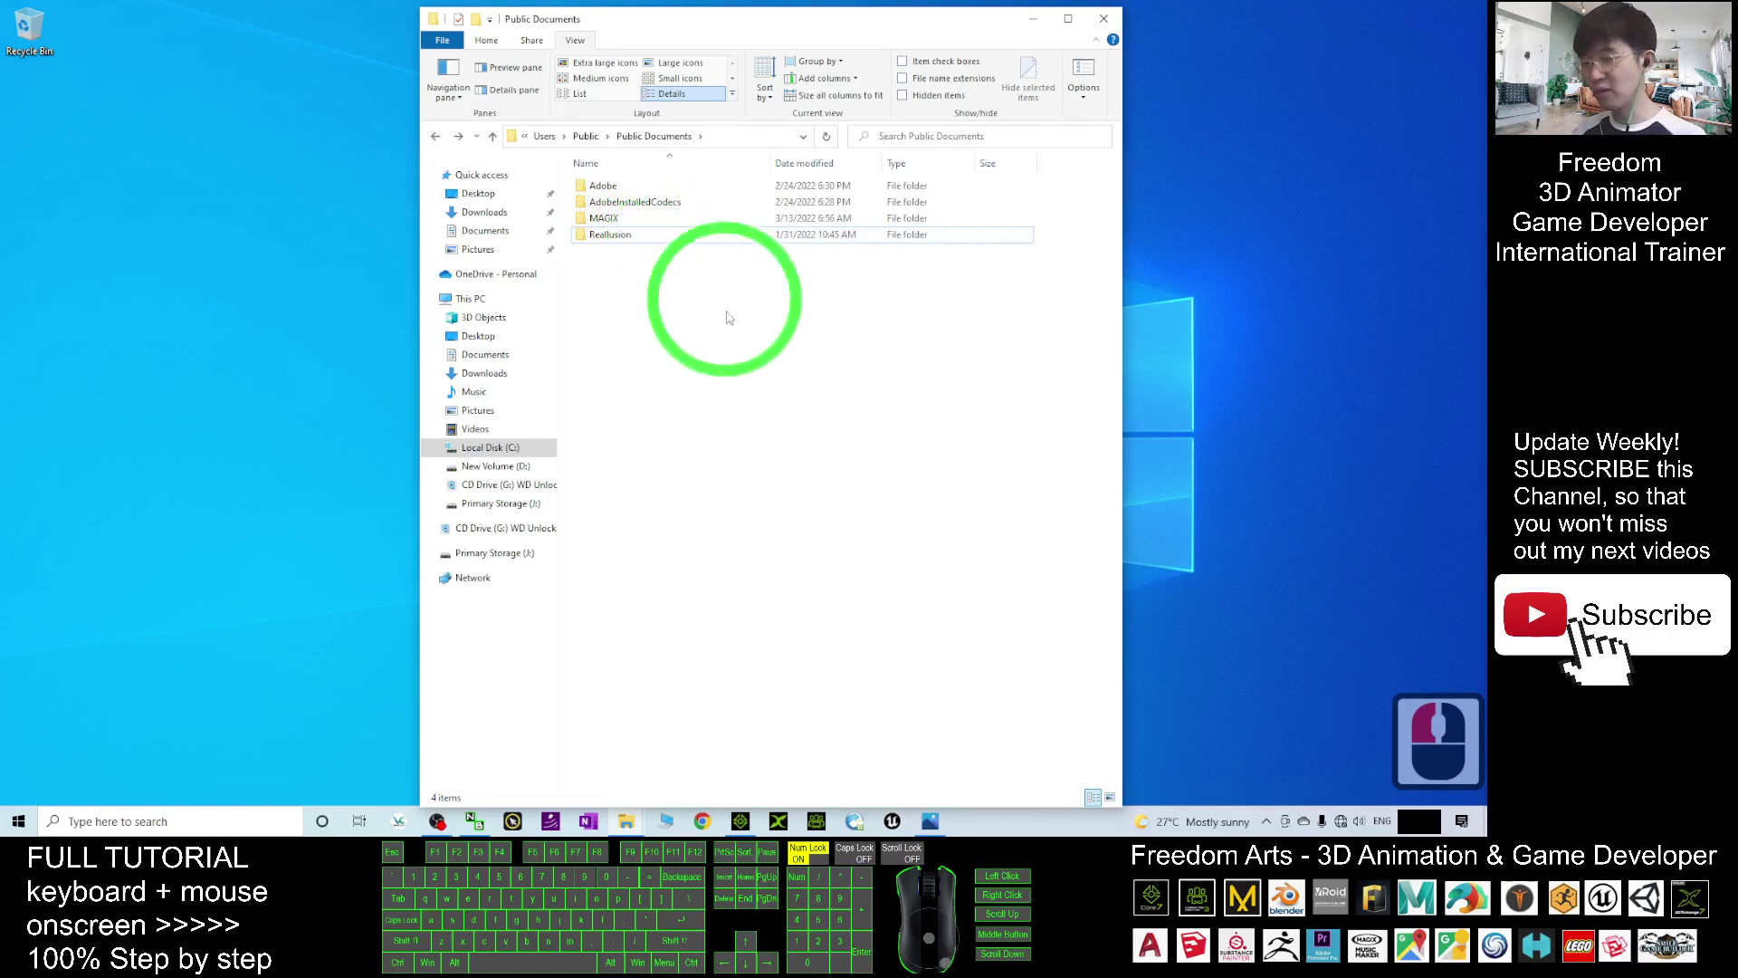
pyautogui.click(776, 399)
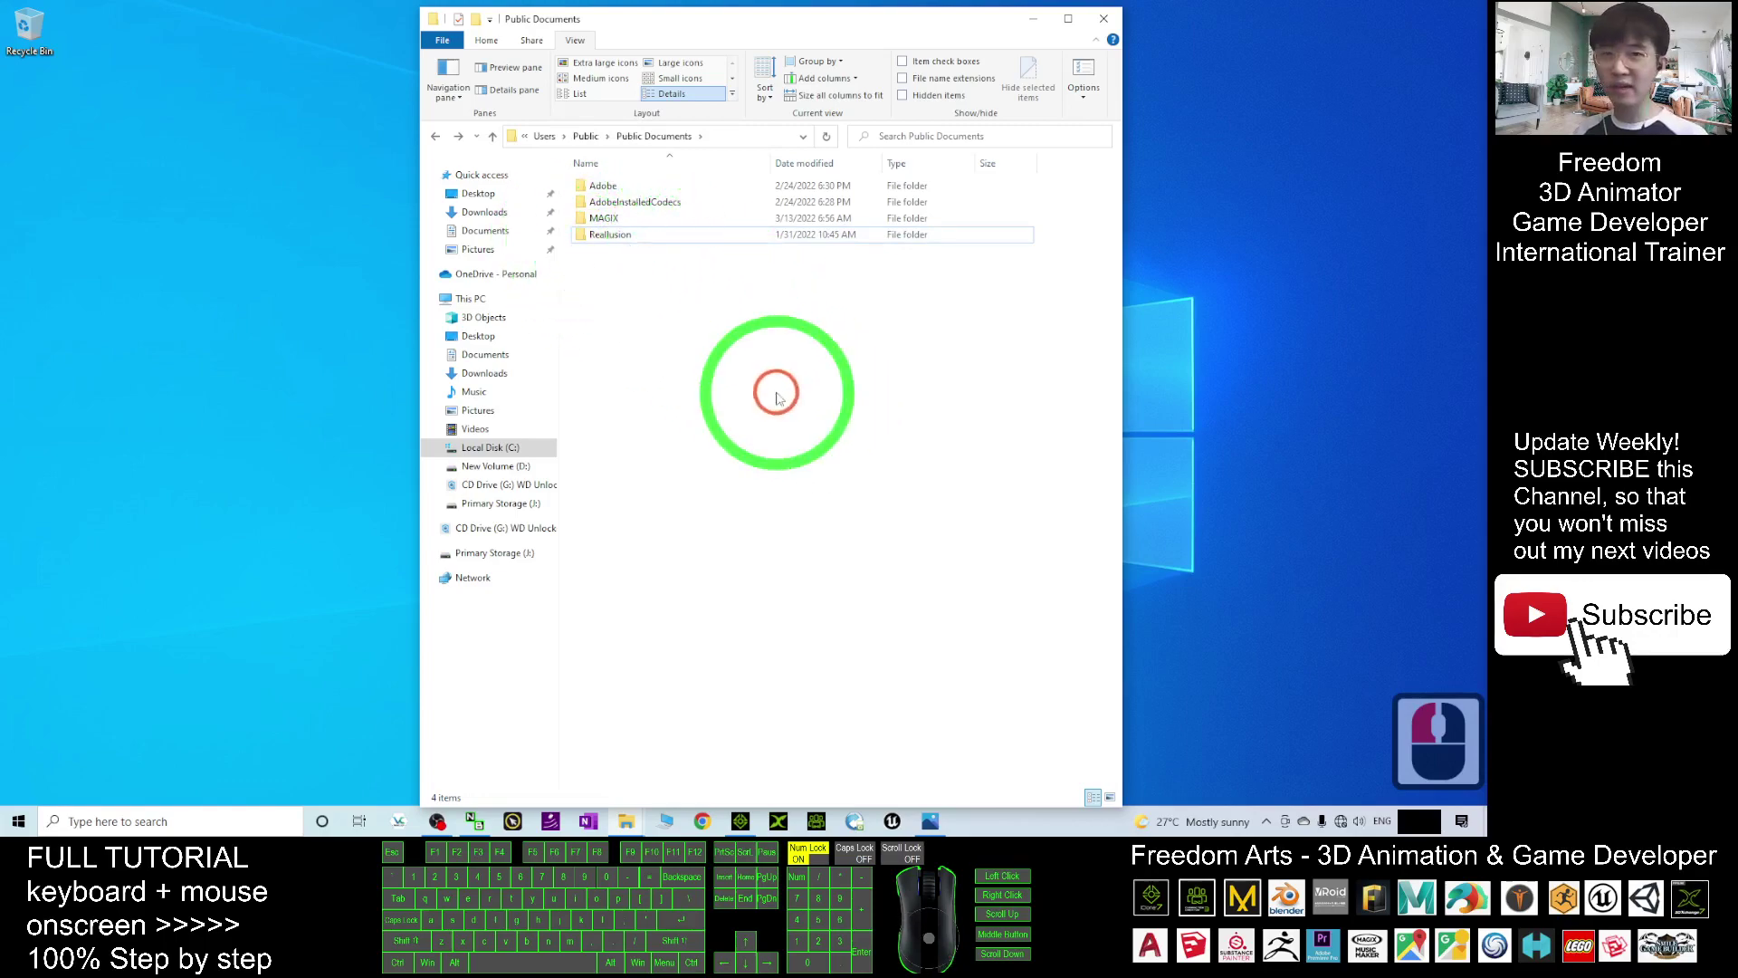
pyautogui.click(929, 821)
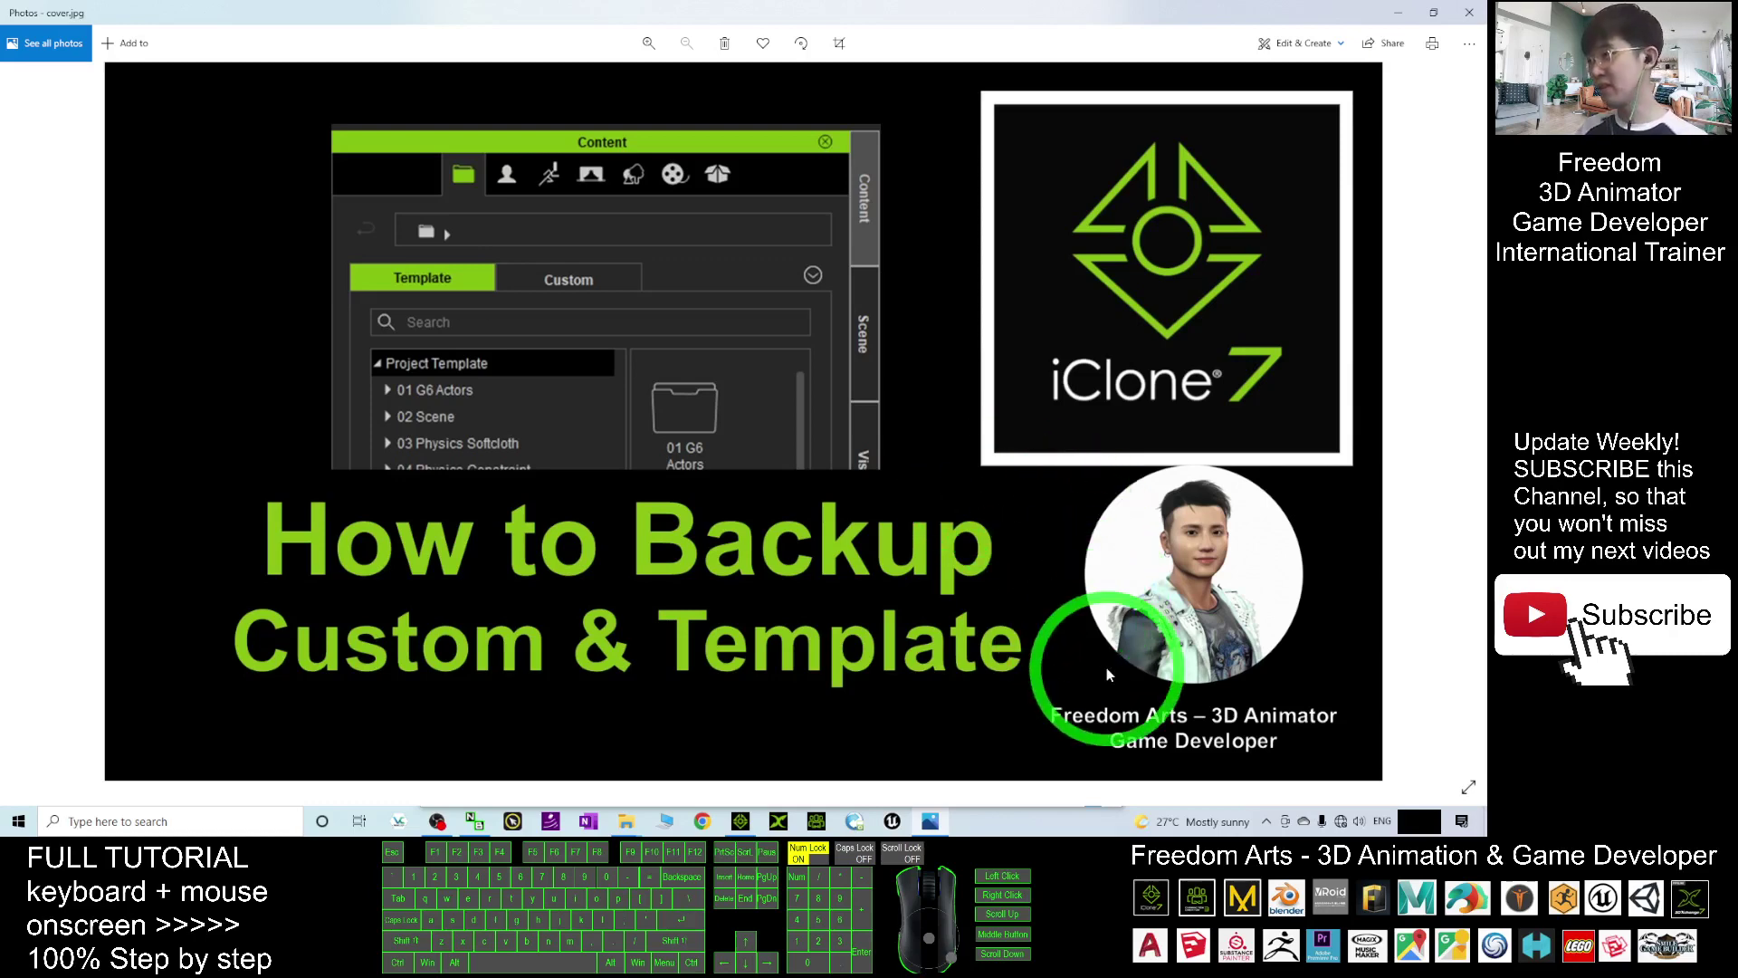
# Switch to iClone 7, then minimize it to show the cover.jpg title card.
pyautogui.click(757, 826)
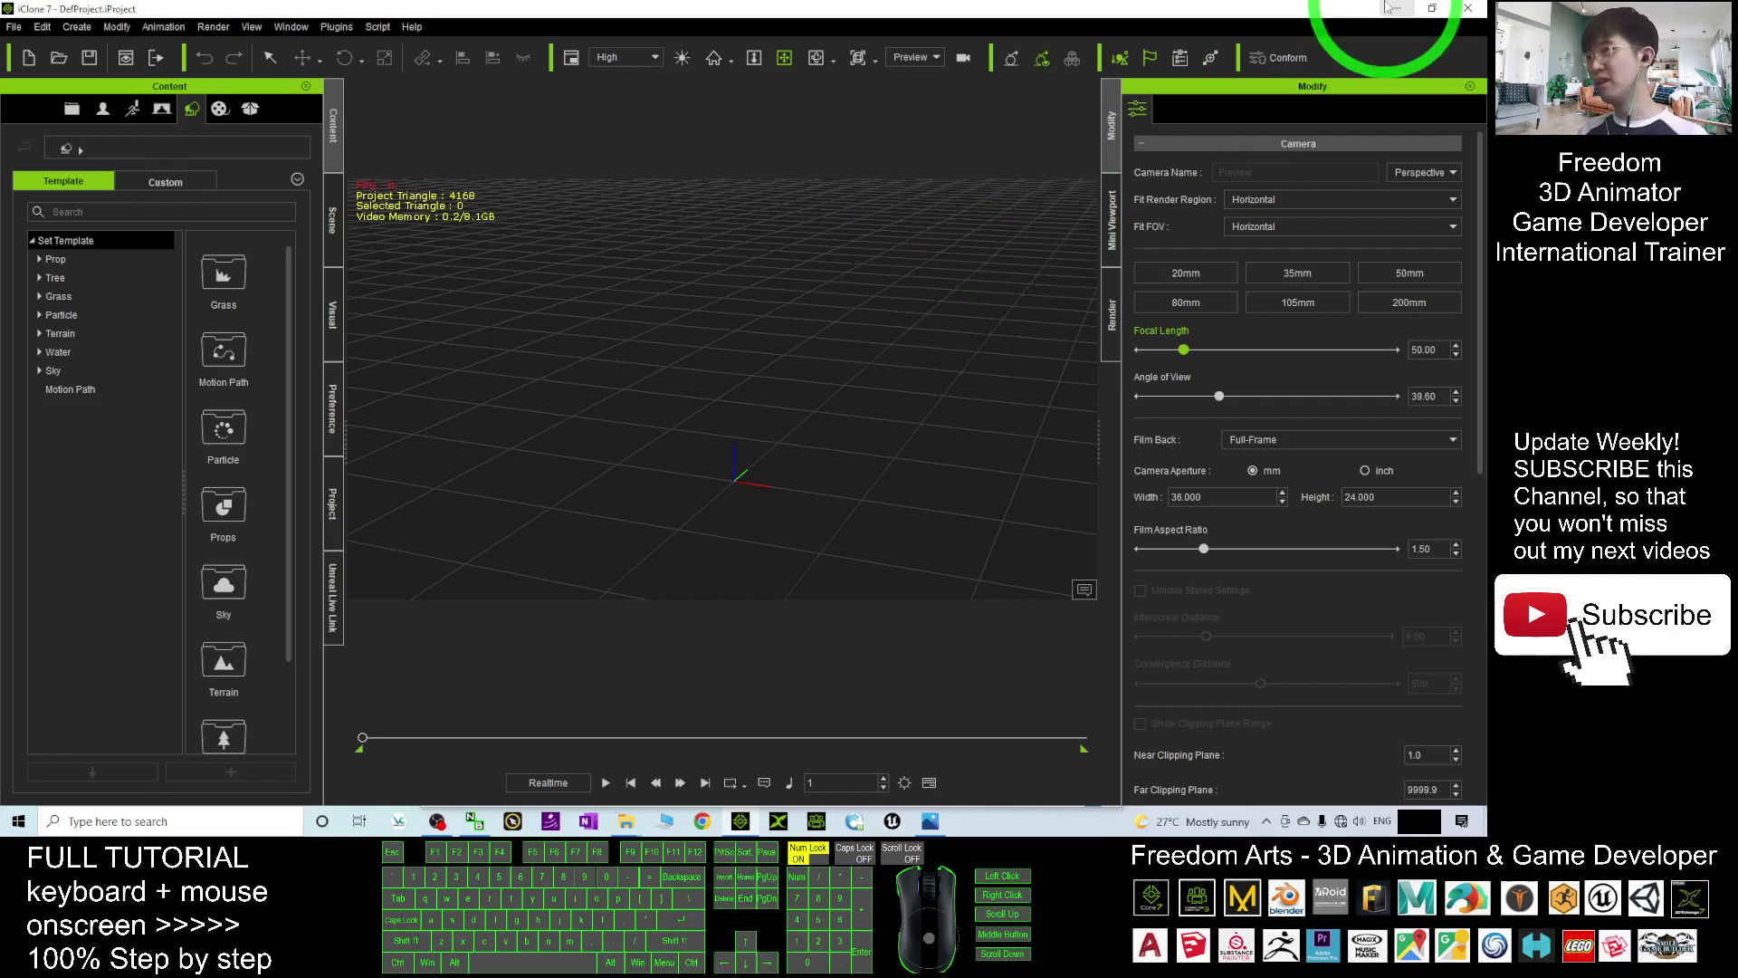
pyautogui.click(1398, 13)
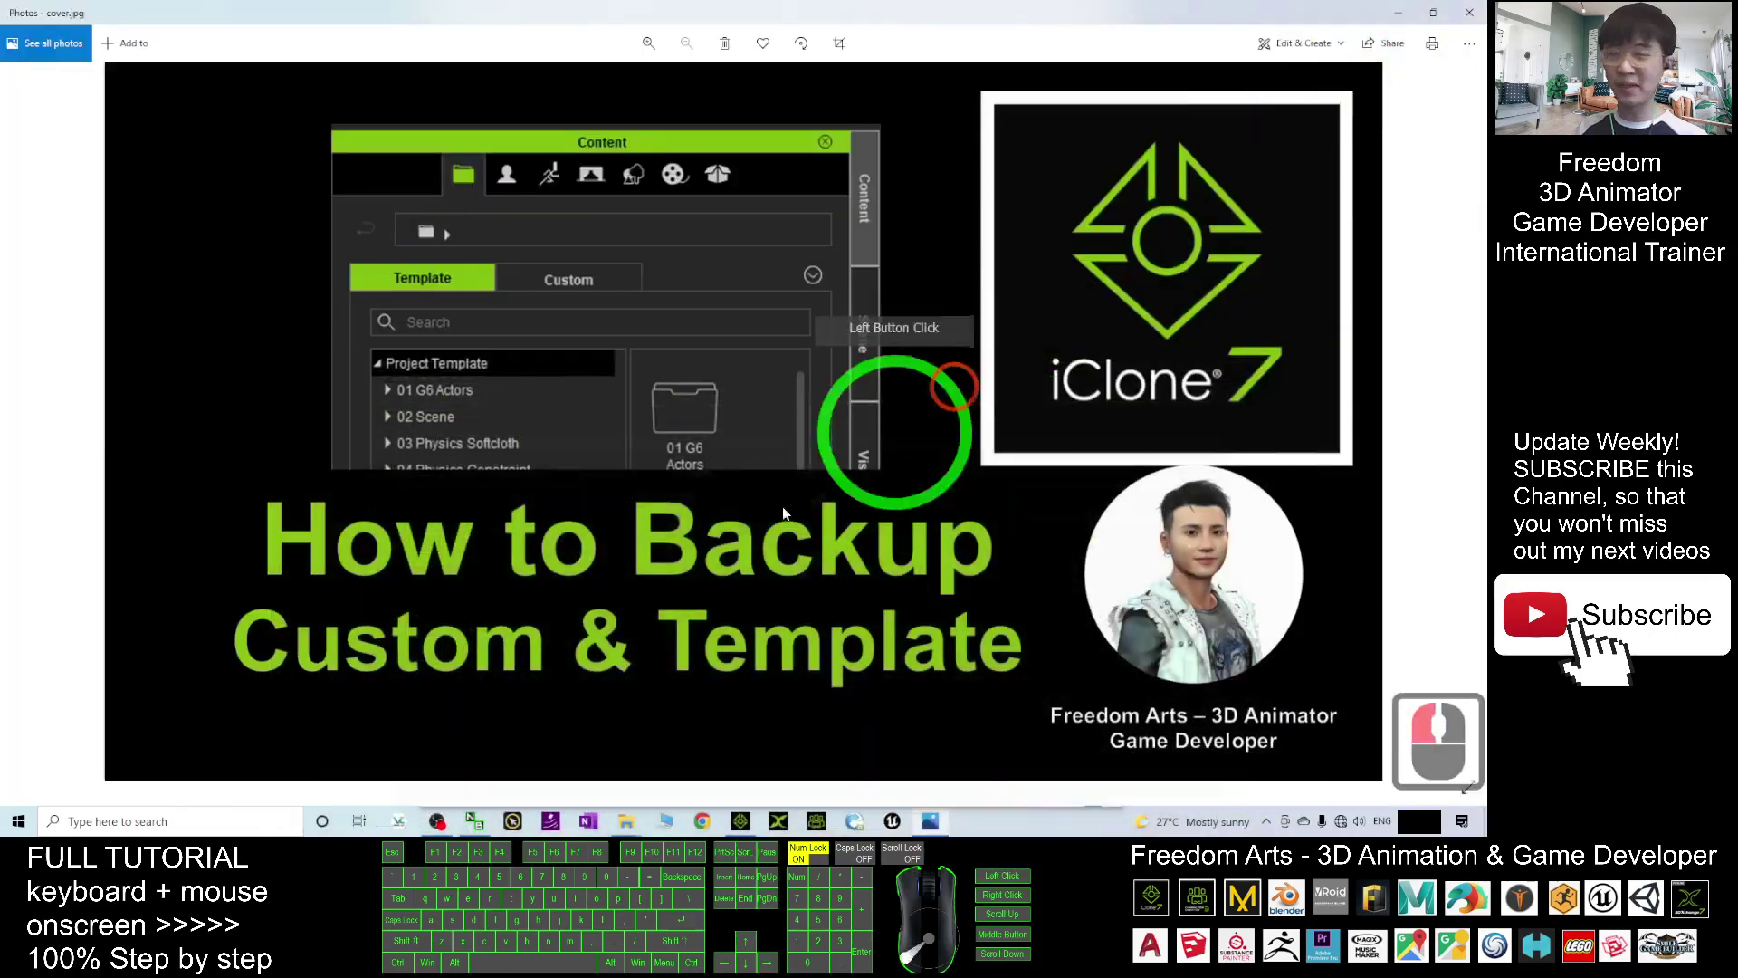